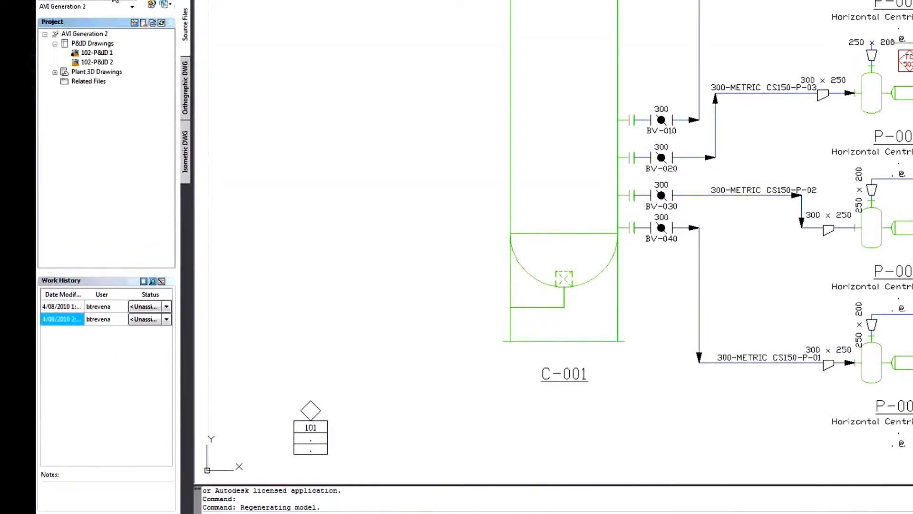
# Draw a pipe line from the bottom outlet of column C-001 across and down to the connector marked 101.
pyautogui.click(885, 97)
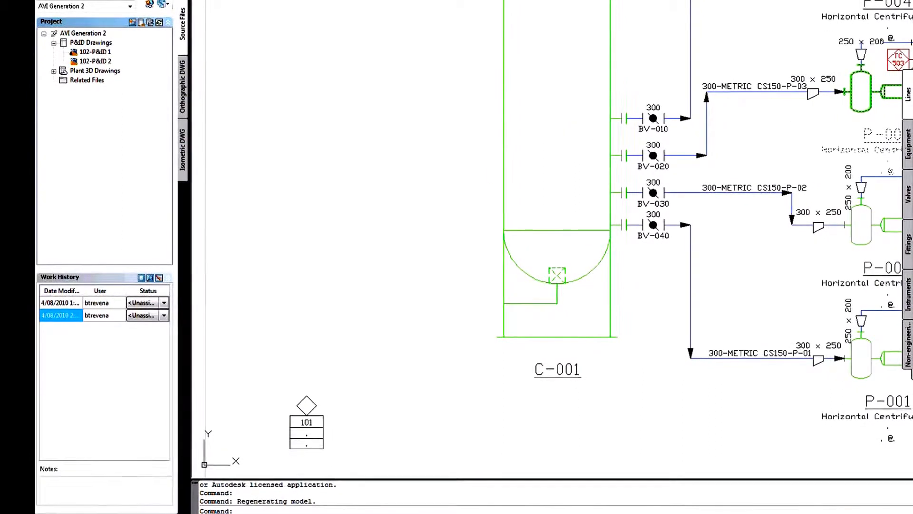
pyautogui.click(912, 83)
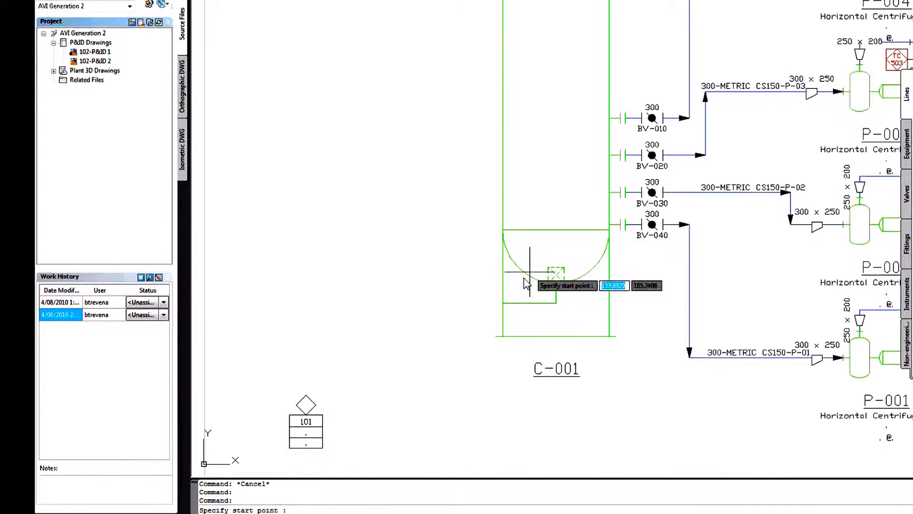
pyautogui.click(532, 287)
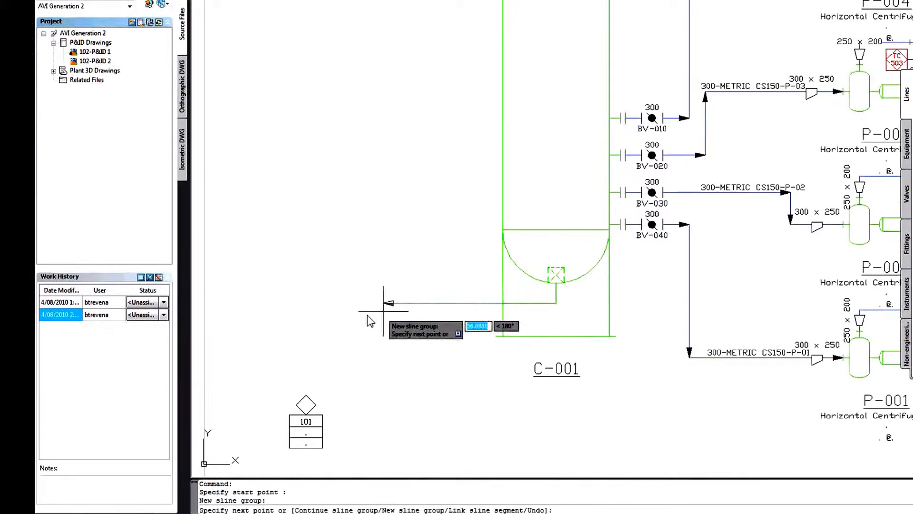
pyautogui.click(321, 302)
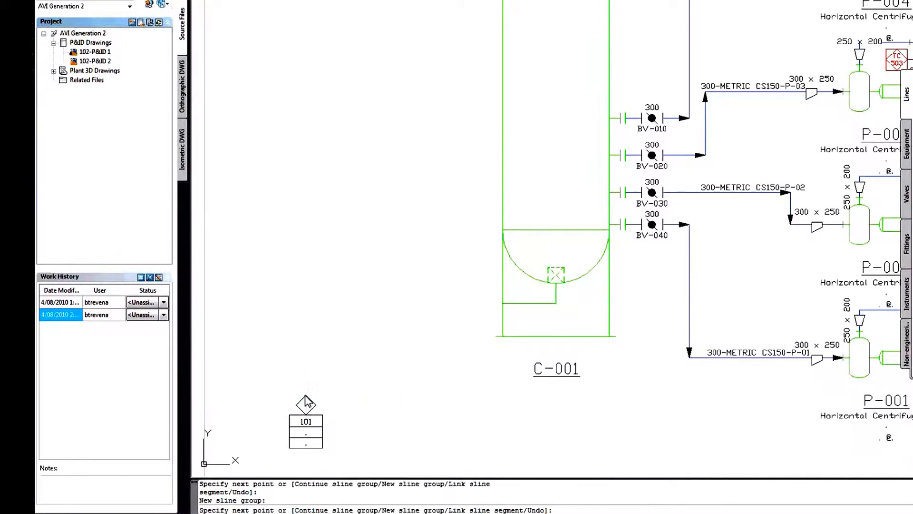
pyautogui.click(309, 400)
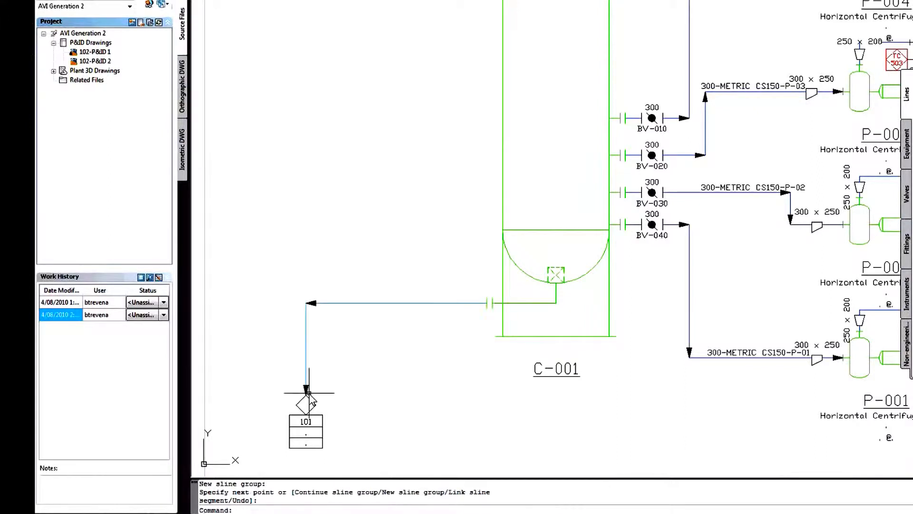
# Start assigning a tag to the new pipe line, with size 100 and spec METRIC CS150.
pyautogui.click(371, 303)
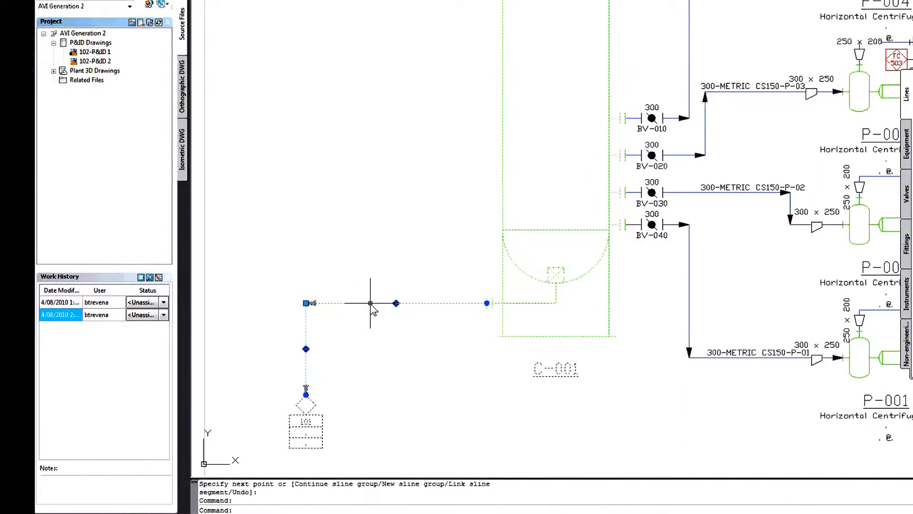
pyautogui.rightClick(371, 303)
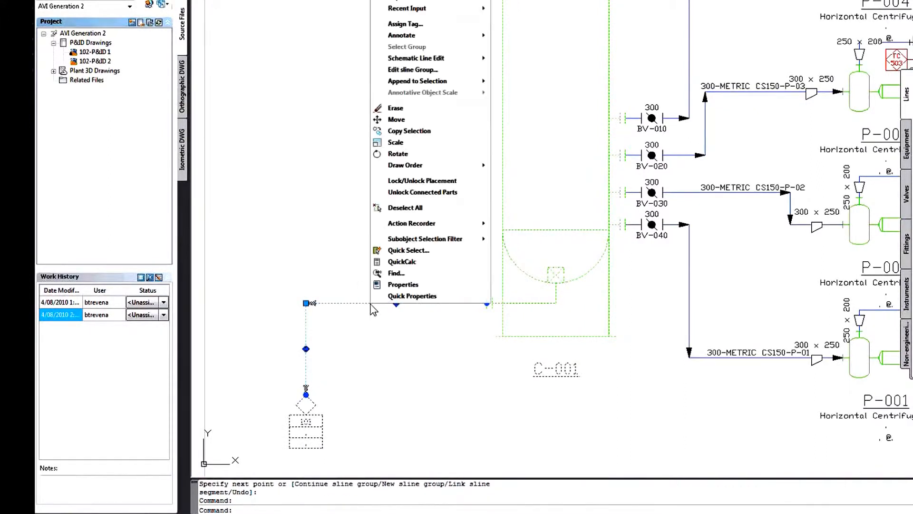
pyautogui.click(407, 23)
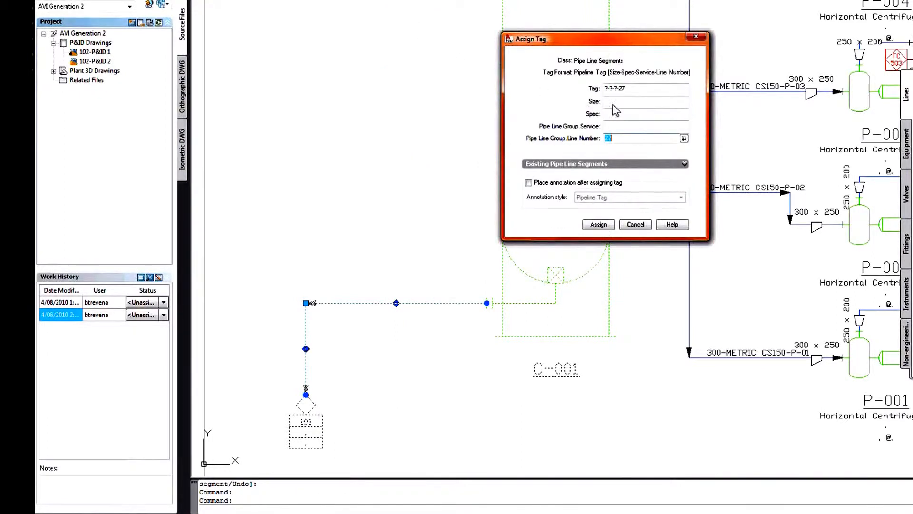
pyautogui.click(632, 102)
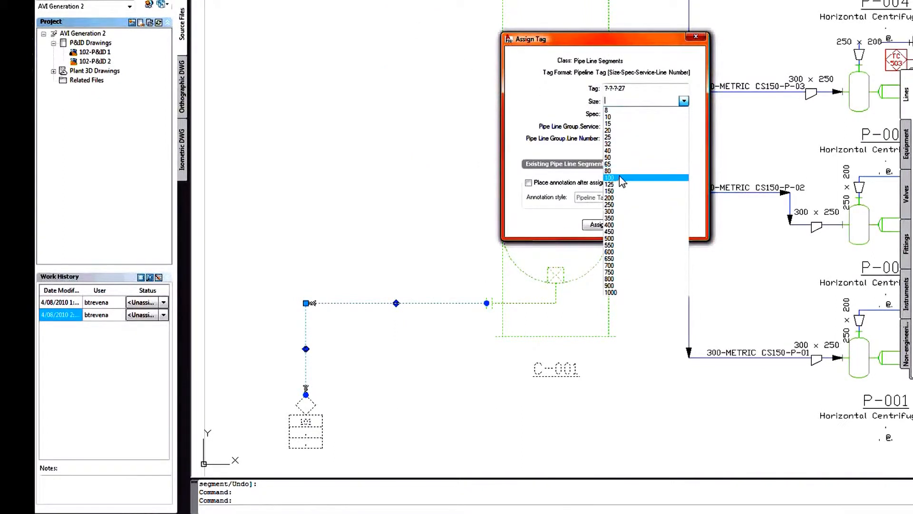
pyautogui.click(619, 177)
pyautogui.click(628, 114)
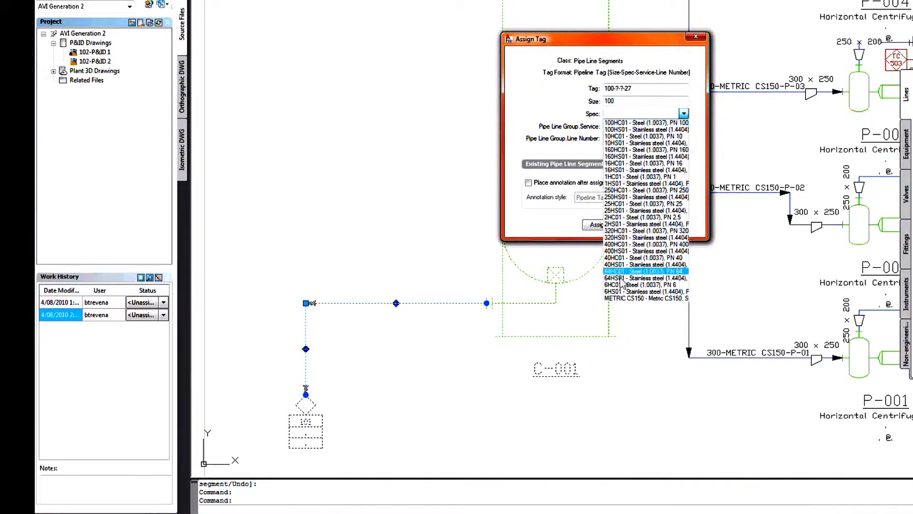
pyautogui.click(620, 299)
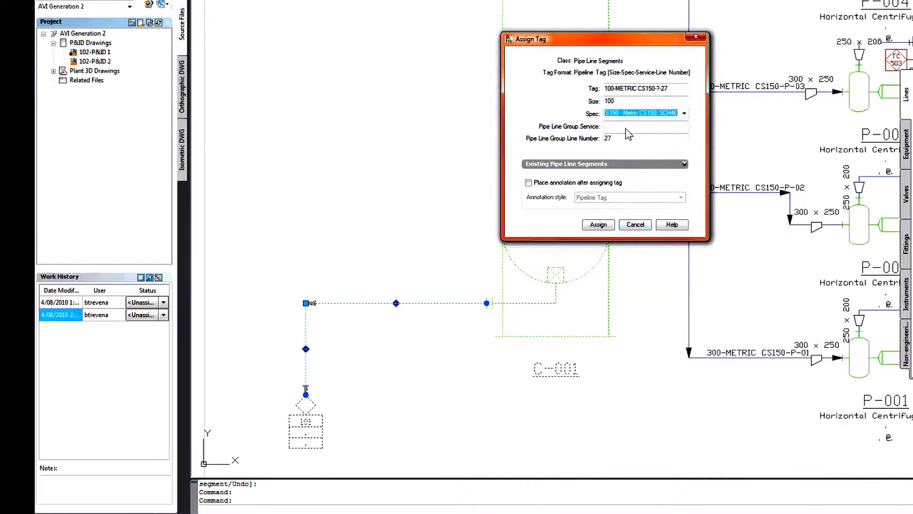
# Set the line's service to WW - WASTE WATER, assign the tag, and place the Pipeline Tag annotation above the horizontal run.
pyautogui.click(637, 126)
pyautogui.moveTo(684, 186); pyautogui.dragTo(683, 291)
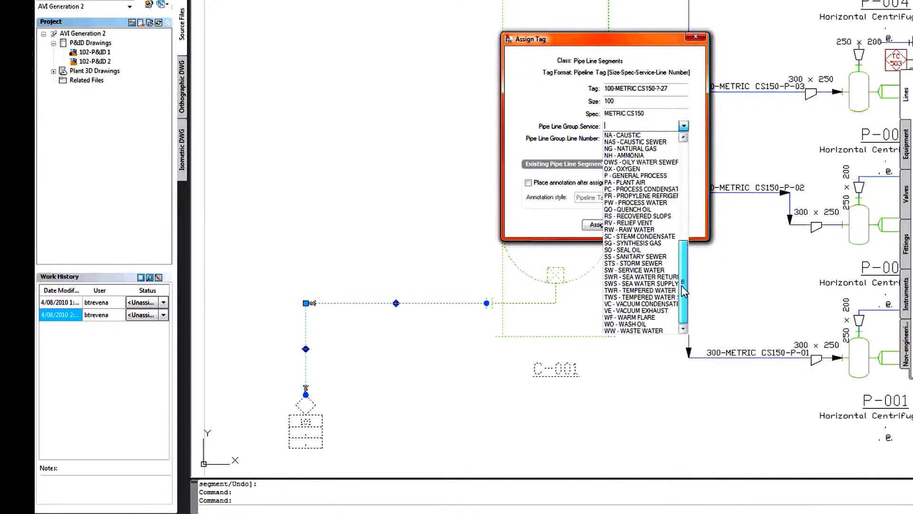
pyautogui.click(634, 330)
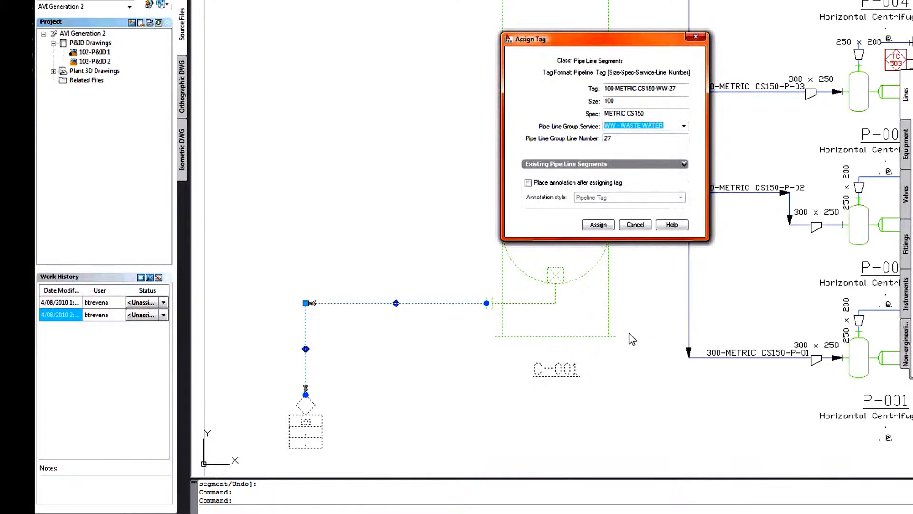
pyautogui.click(528, 182)
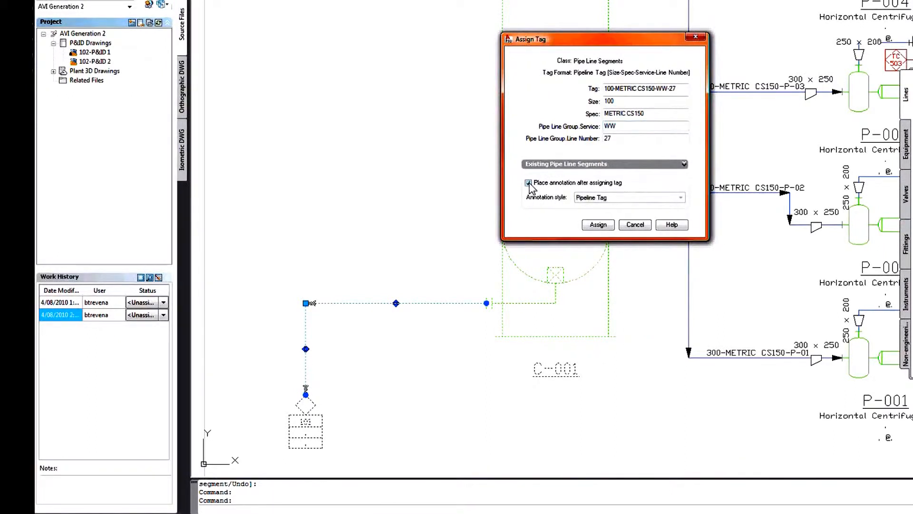
pyautogui.click(598, 225)
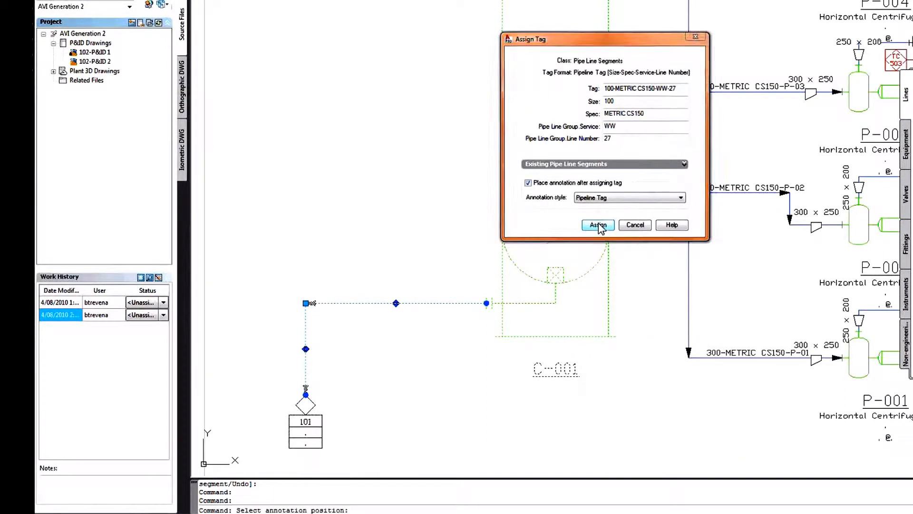
pyautogui.click(363, 299)
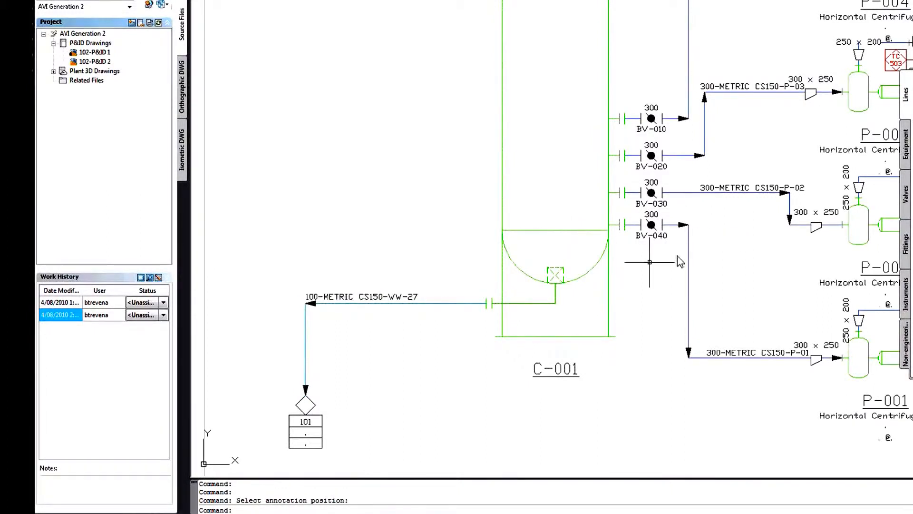
# Insert a BV-type valve in the waste water line beside column C-001 and place its assigned tag annotation below it.
pyautogui.click(912, 198)
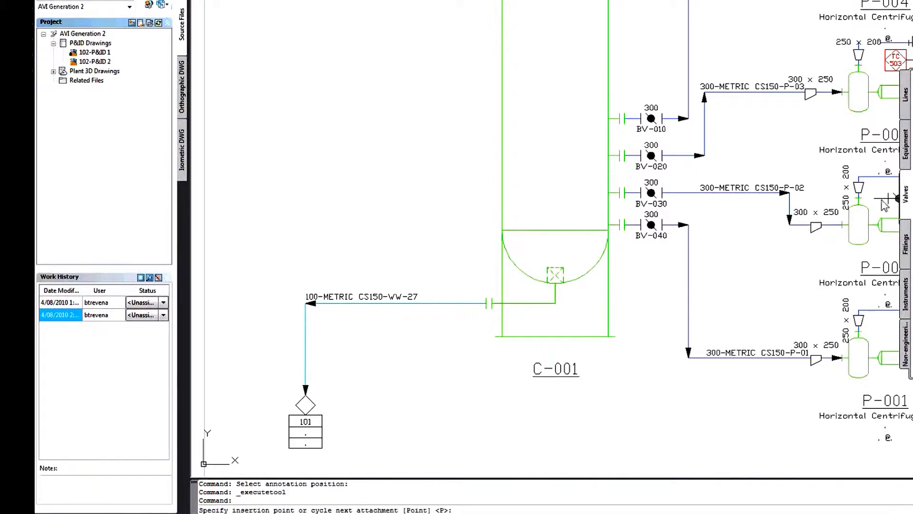
pyautogui.click(452, 297)
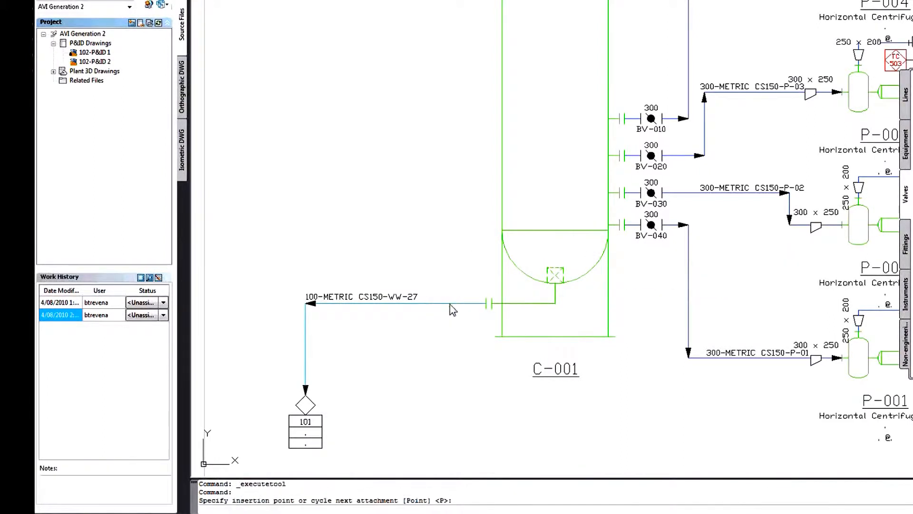
pyautogui.click(597, 224)
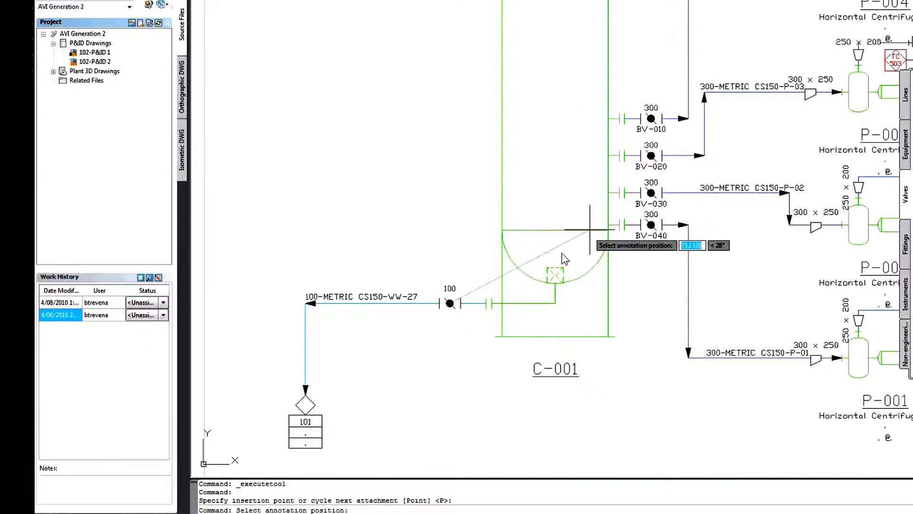
pyautogui.click(451, 316)
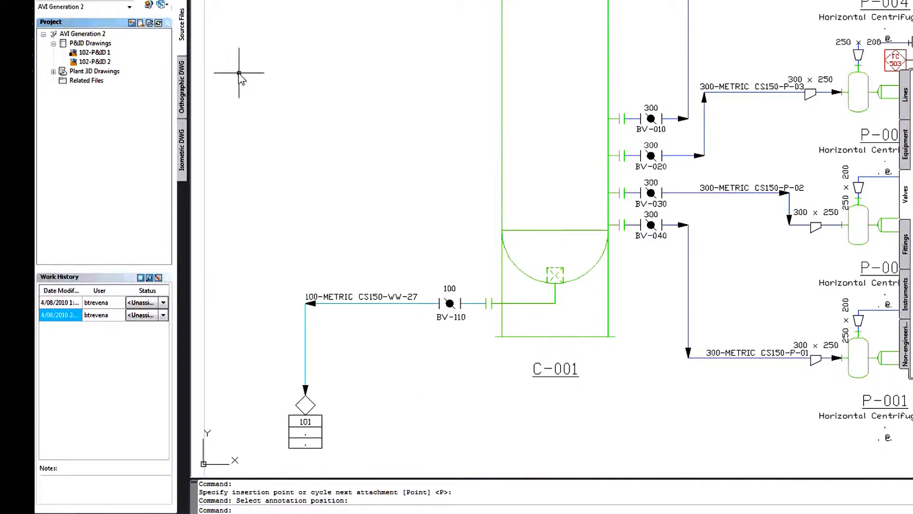
# Open the 3-EQUIPMENT drawing from the project's Plant 3D Drawings.
pyautogui.click(54, 71)
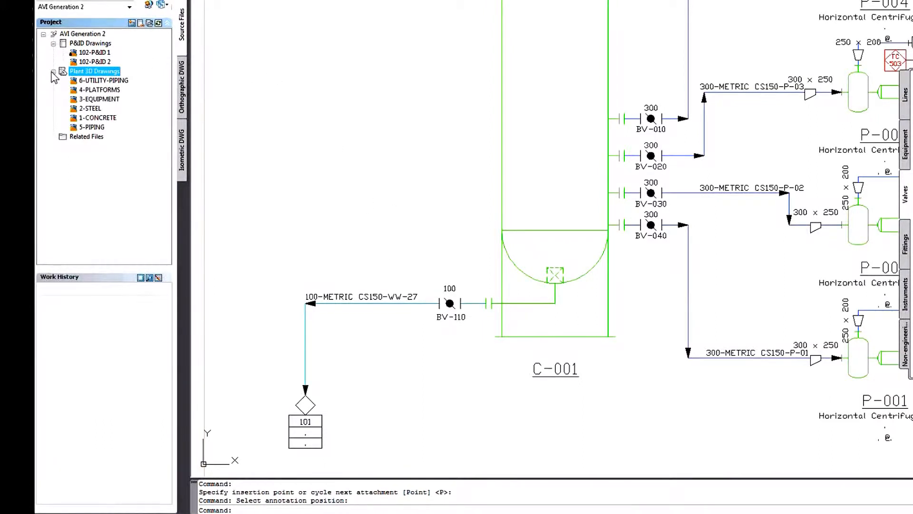
pyautogui.click(102, 100)
pyautogui.rightClick(102, 100)
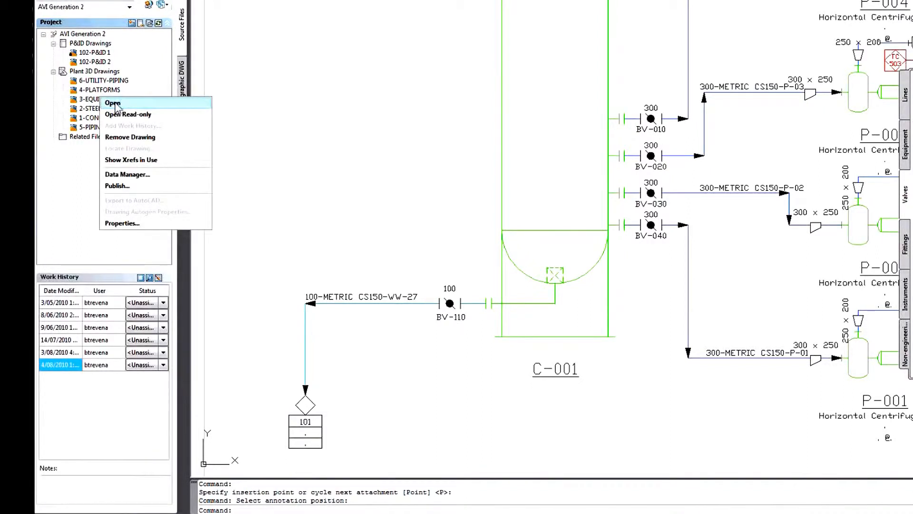
pyautogui.click(116, 109)
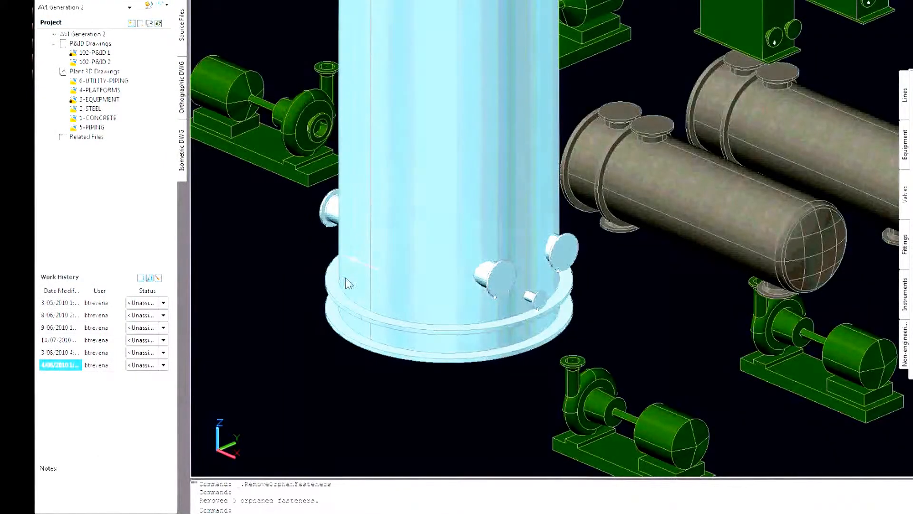
# Add a nozzle to vessel C-001 in the 3D model and set its height H to 225.
pyautogui.click(370, 291)
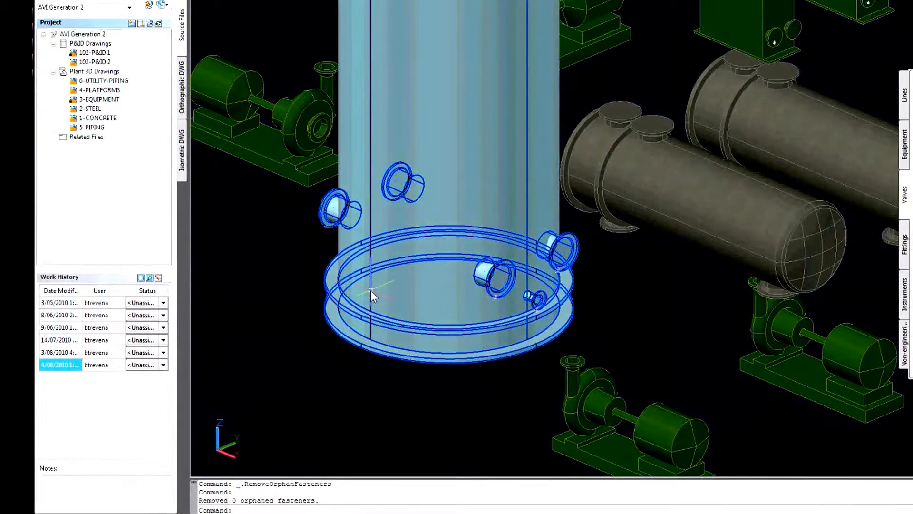
pyautogui.click(371, 290)
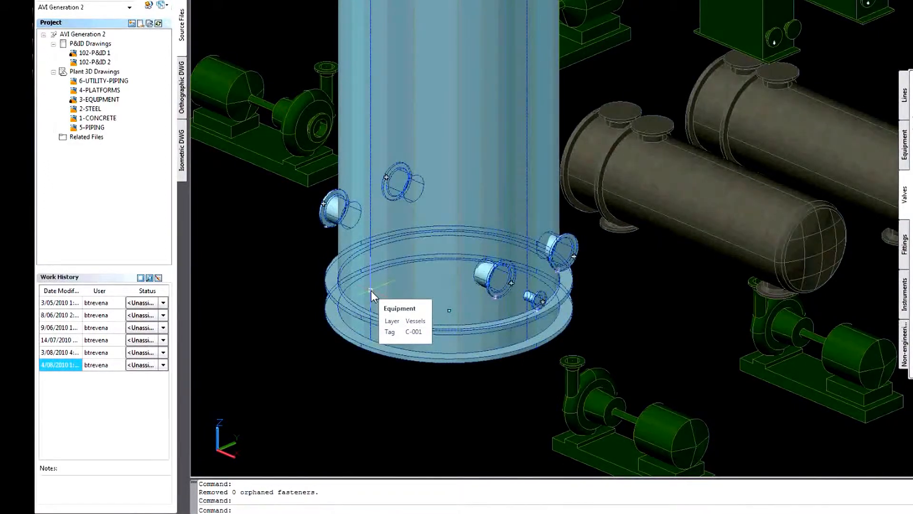
pyautogui.rightClick(371, 290)
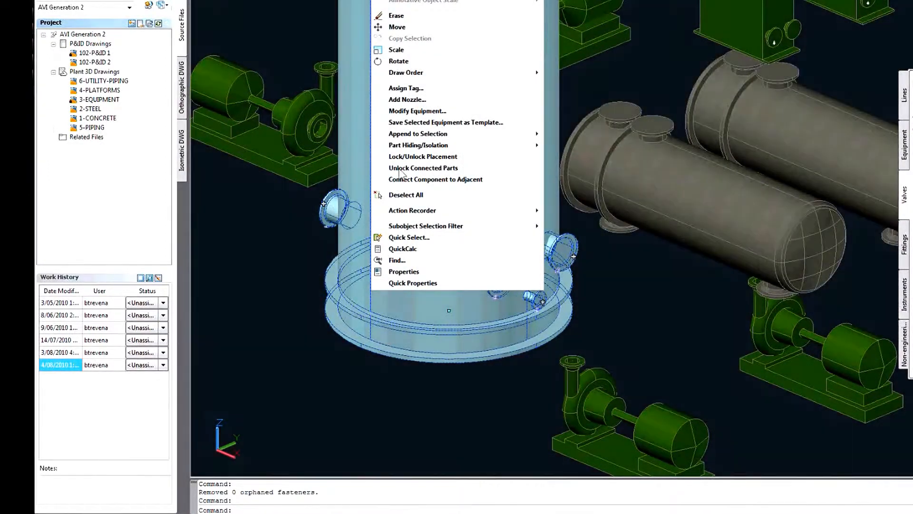
pyautogui.click(412, 99)
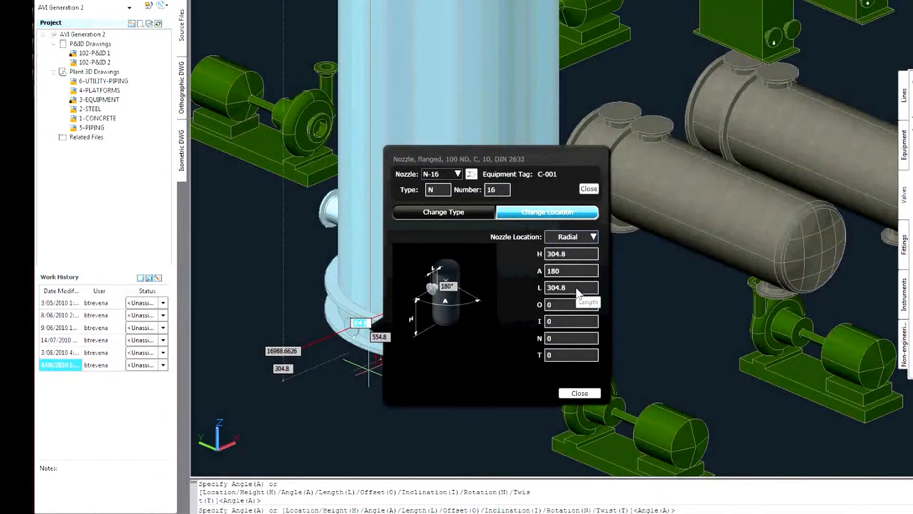
pyautogui.click(575, 253)
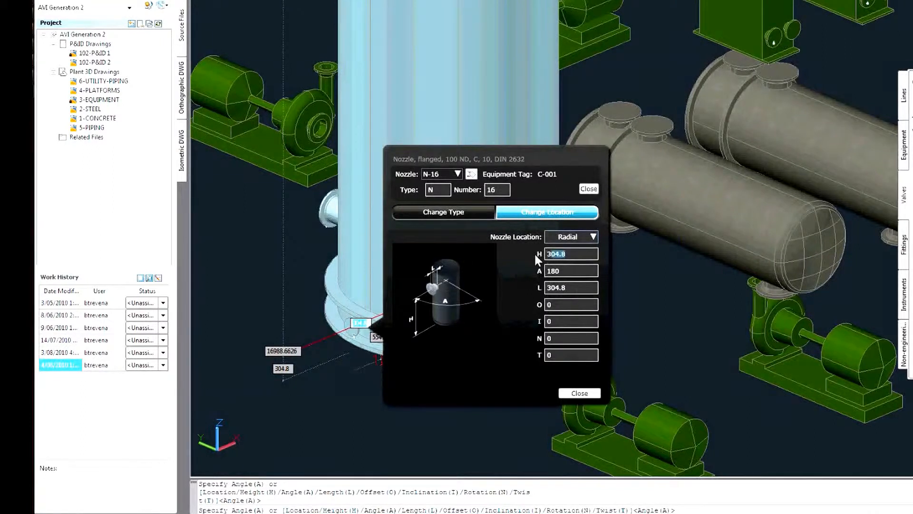
pyautogui.write('225')
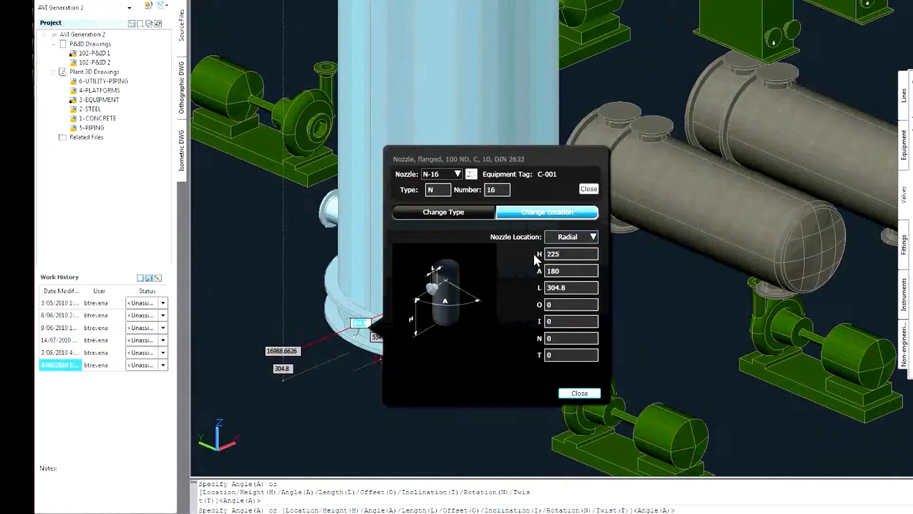
# Change the new nozzle's unit to inches and its type to flanged, 4" ND, FF, 150, ASME B16.5, and finish editing it.
pyautogui.click(472, 210)
pyautogui.click(571, 278)
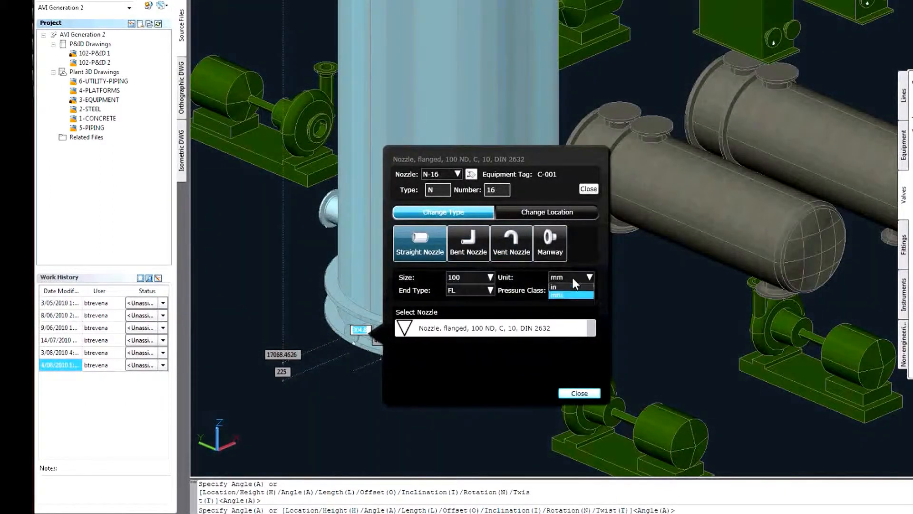
pyautogui.click(562, 286)
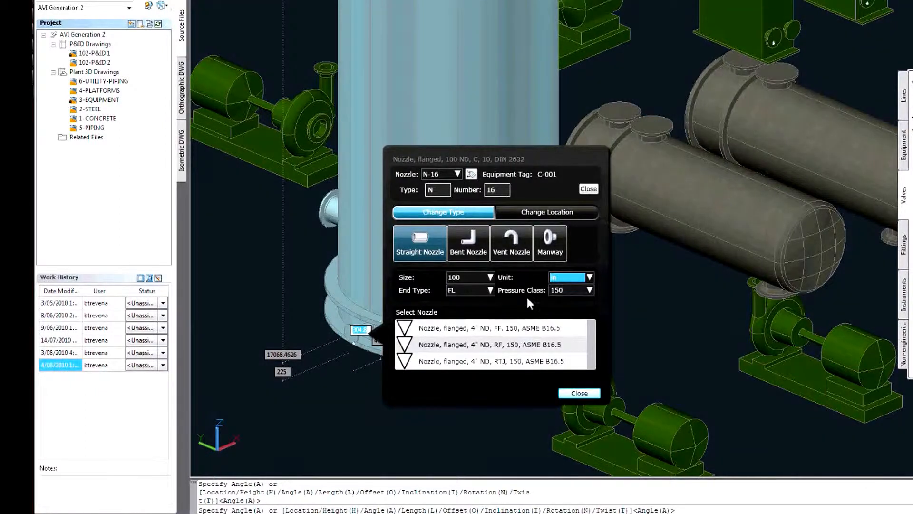
pyautogui.click(429, 330)
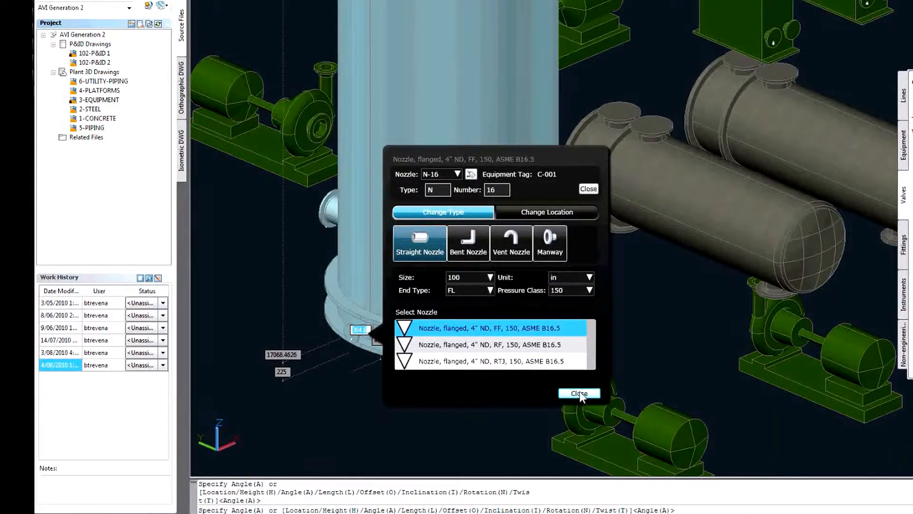
pyautogui.click(565, 394)
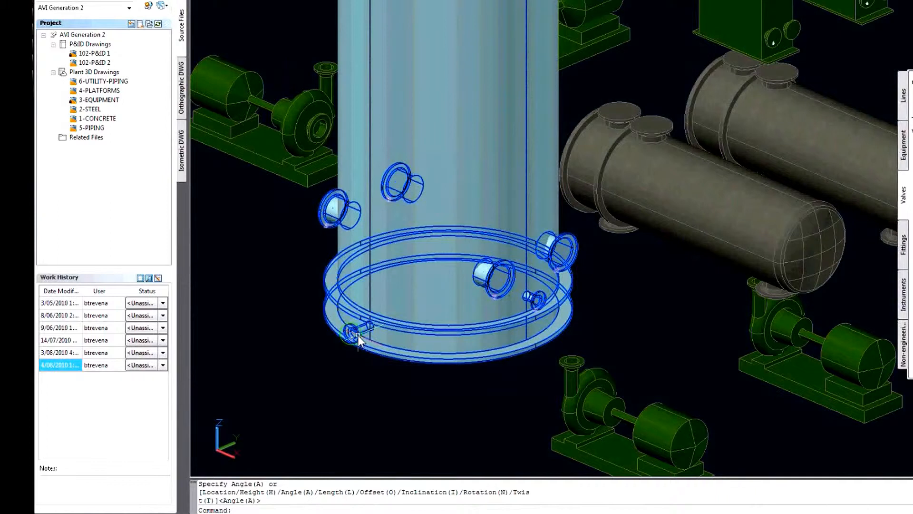
pyautogui.moveTo(358, 336)
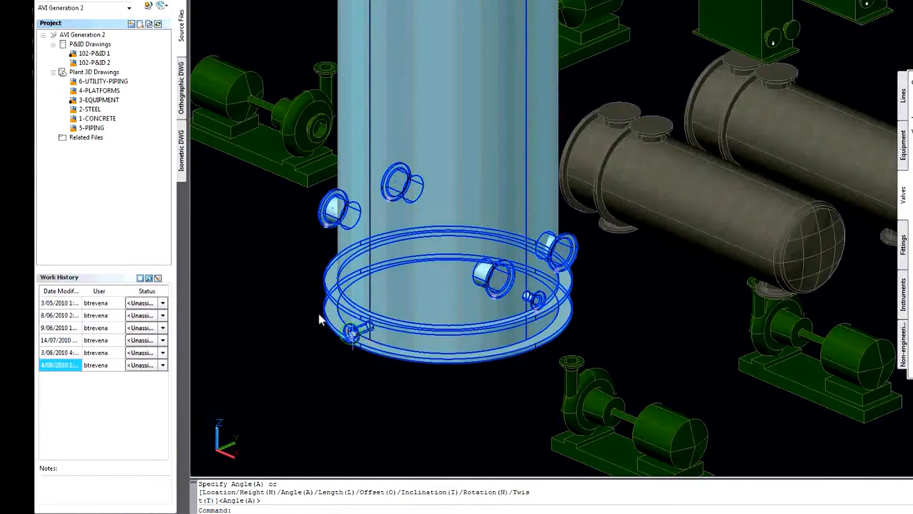
# Open the 5-PIPING drawing from the project's Plant 3D Drawings and switch to the 3D Piping workspace.
pyautogui.click(91, 128)
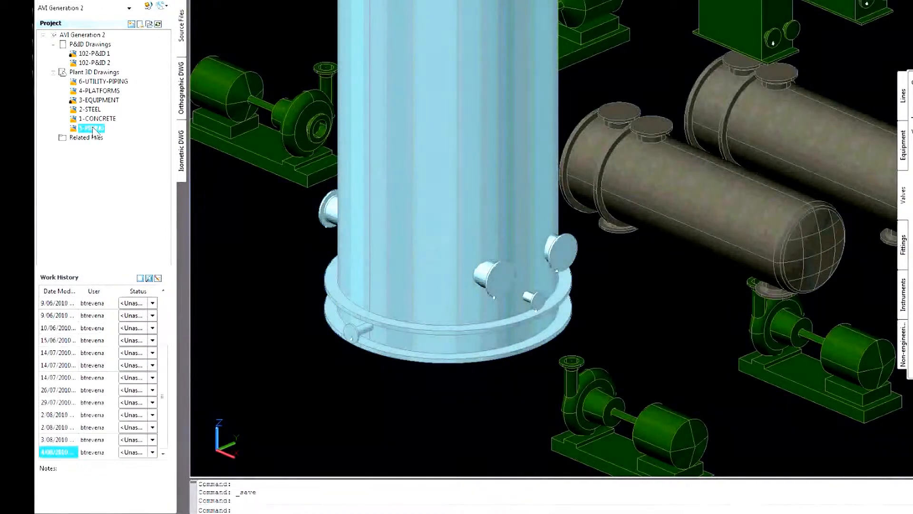
pyautogui.rightClick(92, 130)
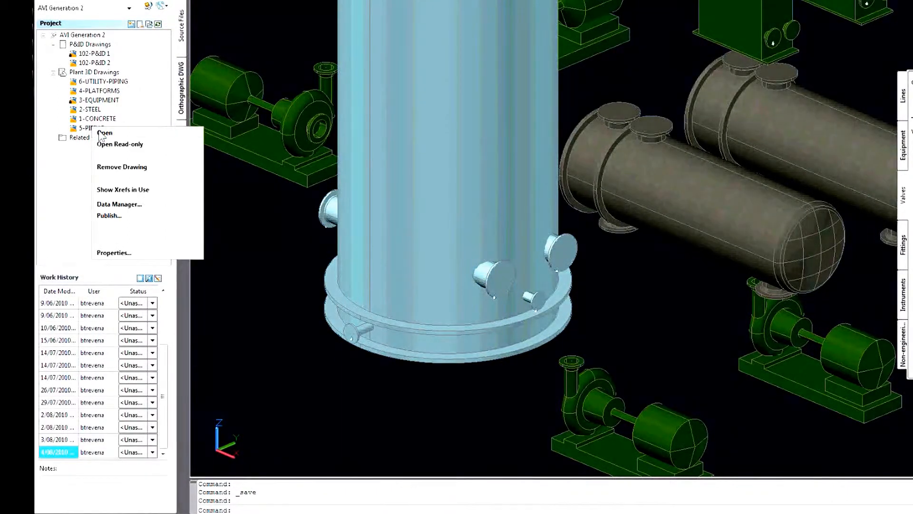
pyautogui.click(104, 133)
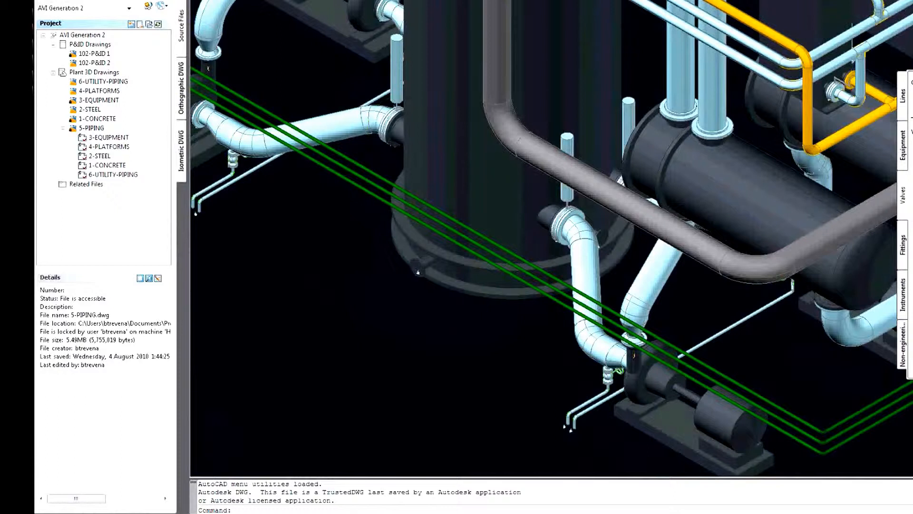
pyautogui.click(906, 512)
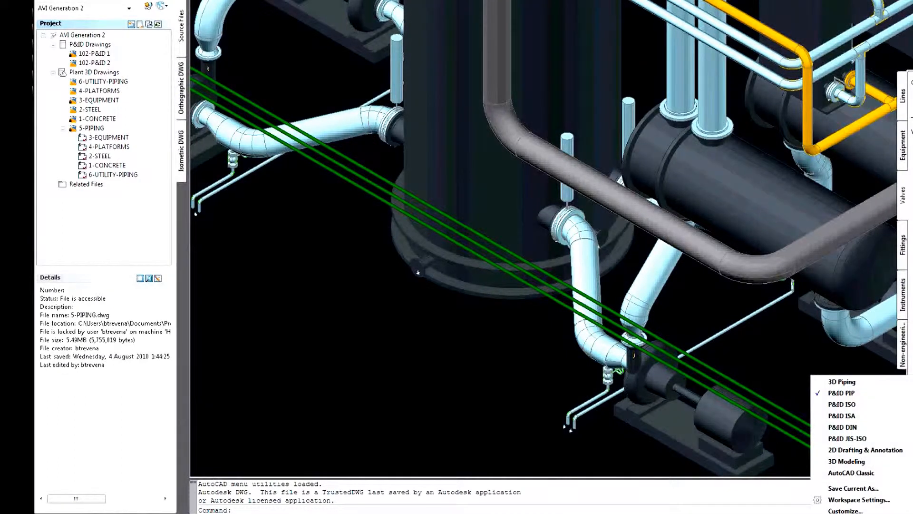
pyautogui.click(842, 380)
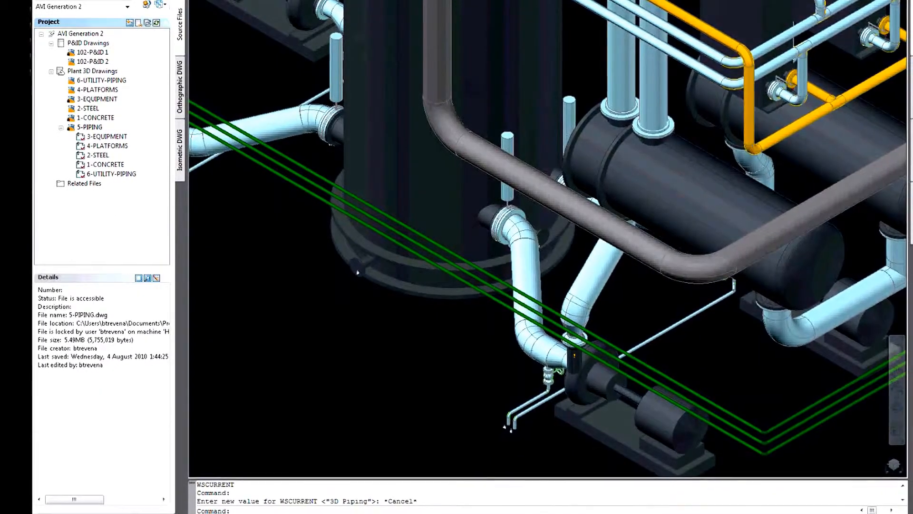
# Place line segment 100-METRIC CS150-WW-27 from the 102-P&ID 1 line list, starting the pipe at the new nozzle on C-001.
pyautogui.click(234, 1)
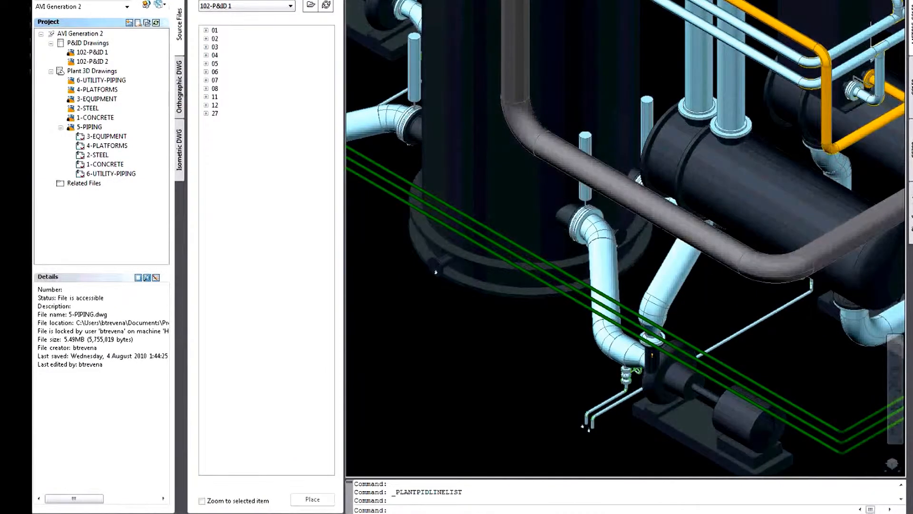
pyautogui.click(206, 113)
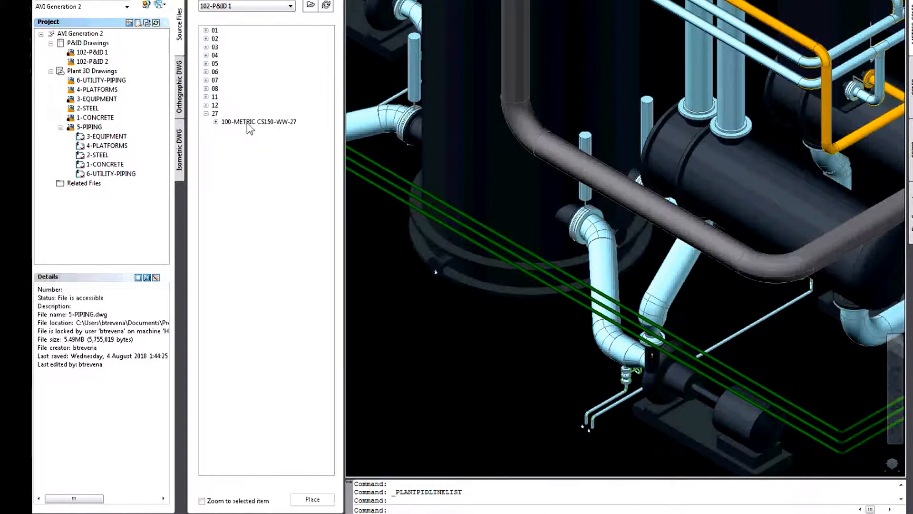
pyautogui.click(216, 122)
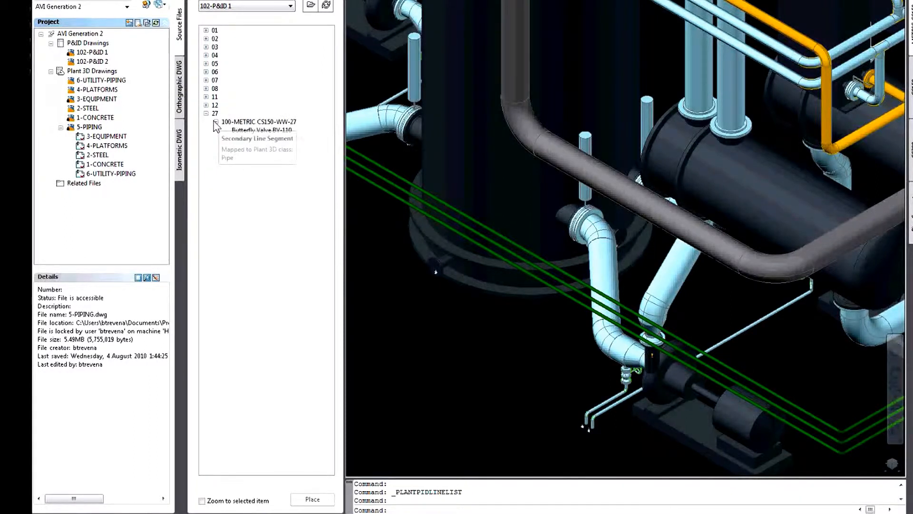
pyautogui.click(279, 123)
pyautogui.rightClick(278, 122)
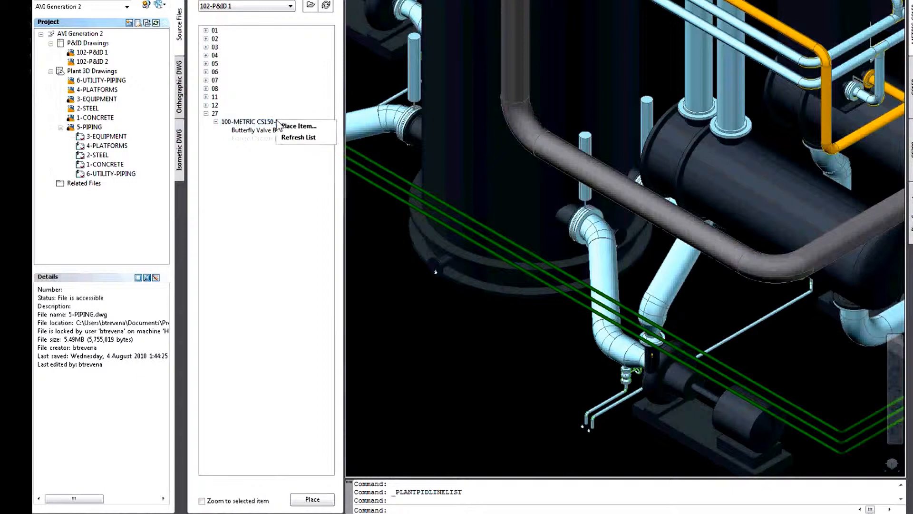
pyautogui.click(293, 126)
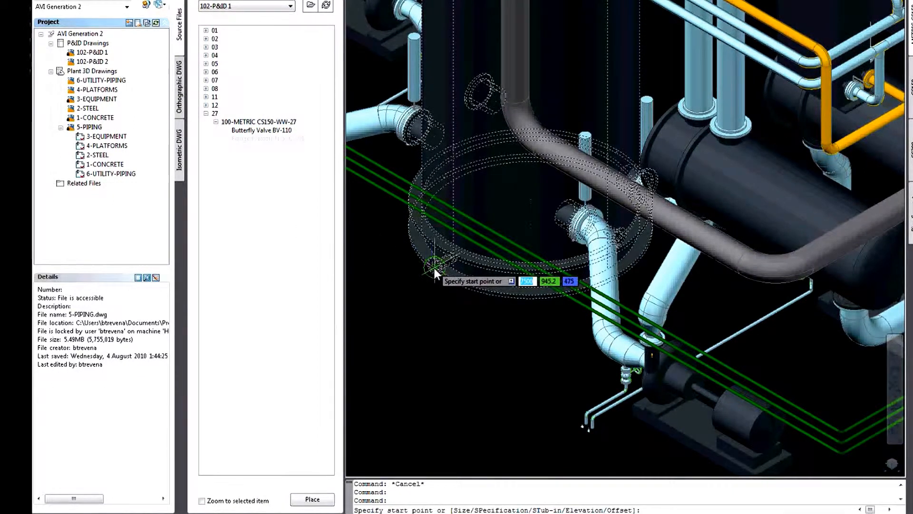
pyautogui.click(435, 267)
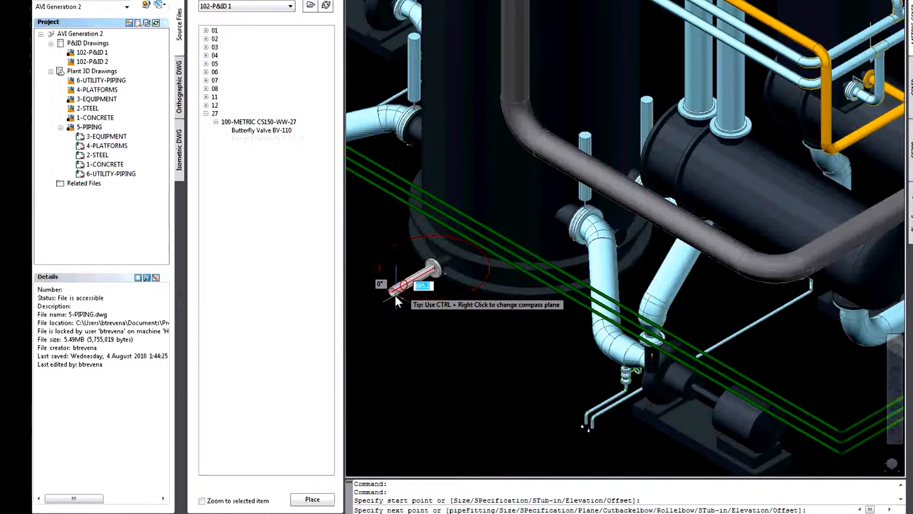
# Route the waste water pipe about 945 mm out from the nozzle, about 3000 mm sideways toward the pump, and about 425 mm down.
pyautogui.click(381, 302)
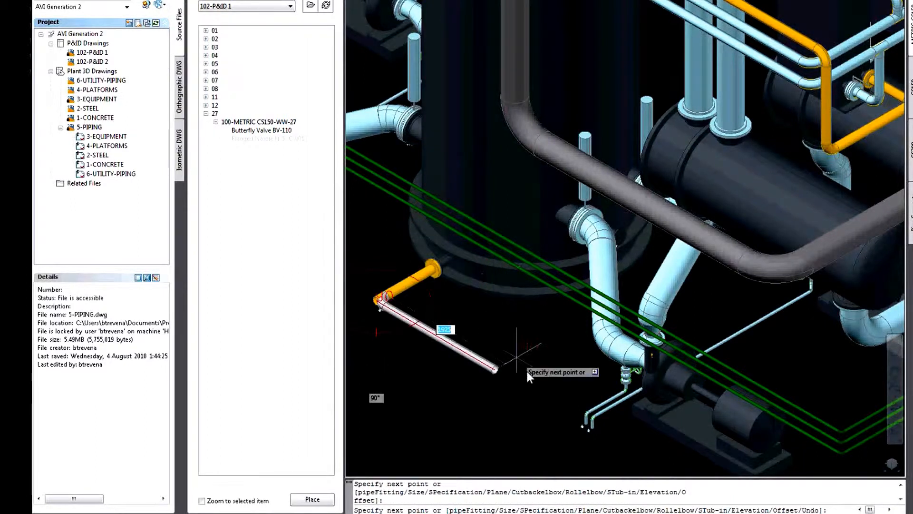
pyautogui.click(557, 410)
pyautogui.write('p')
pyautogui.press('Return')
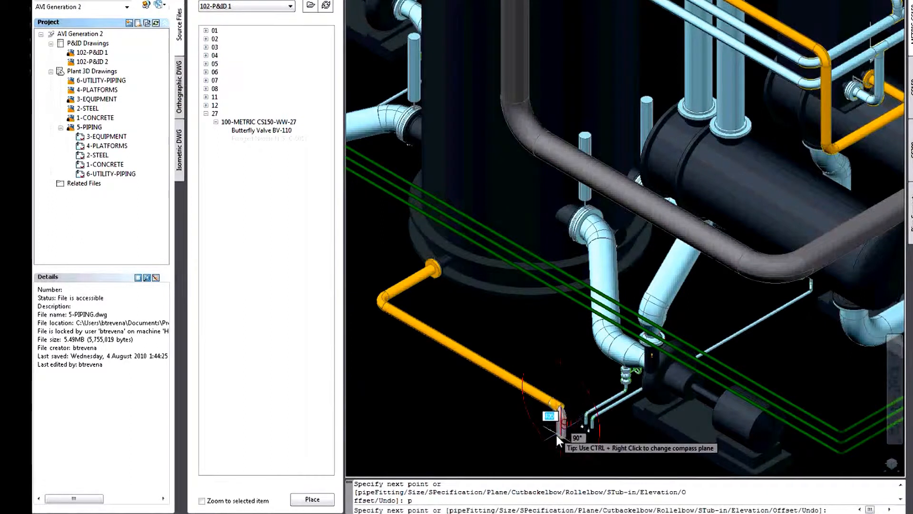
pyautogui.click(556, 436)
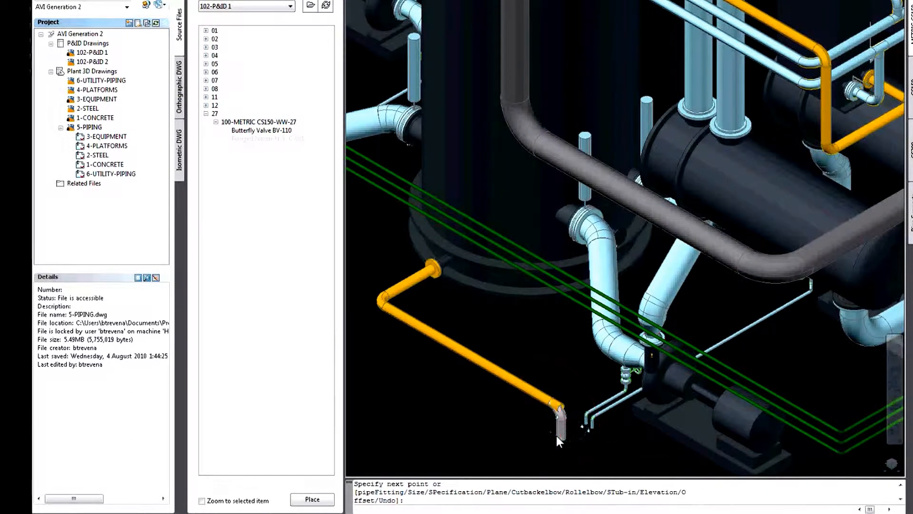
pyautogui.press('Return')
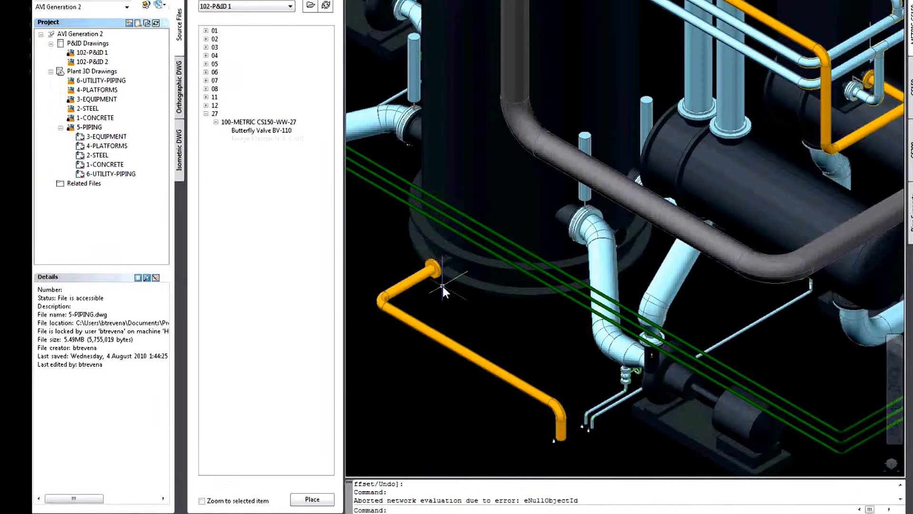
# Place Butterfly Valve BV-110 from the P&ID line list on the first pipe leg near the nozzle, keeping rotation angle 0.
pyautogui.click(265, 130)
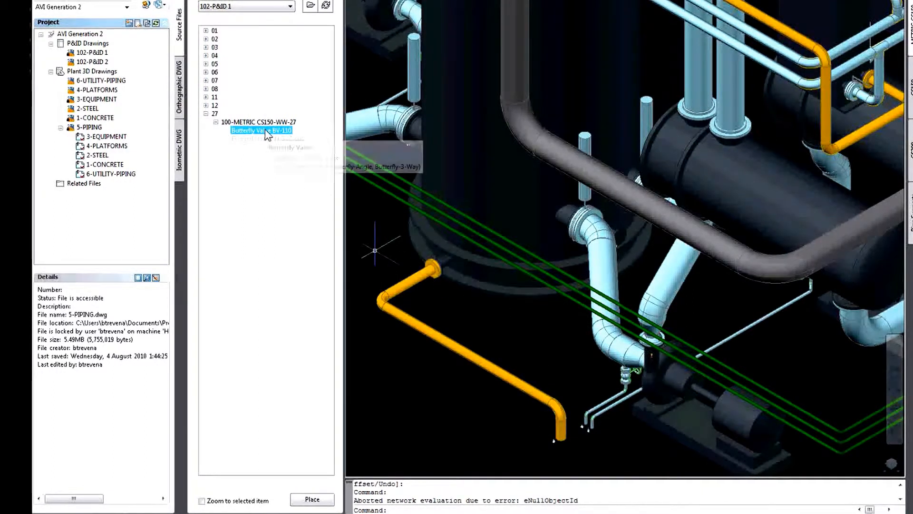
pyautogui.rightClick(266, 131)
pyautogui.click(283, 135)
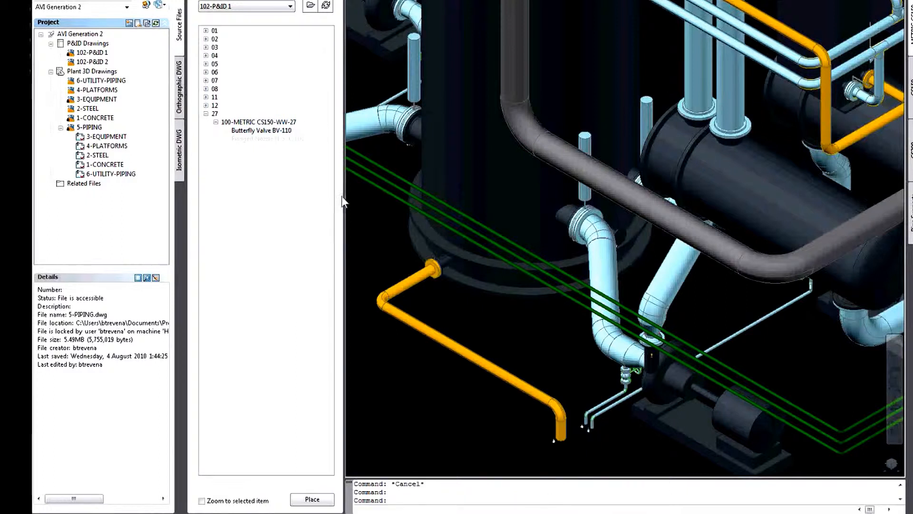
pyautogui.click(420, 272)
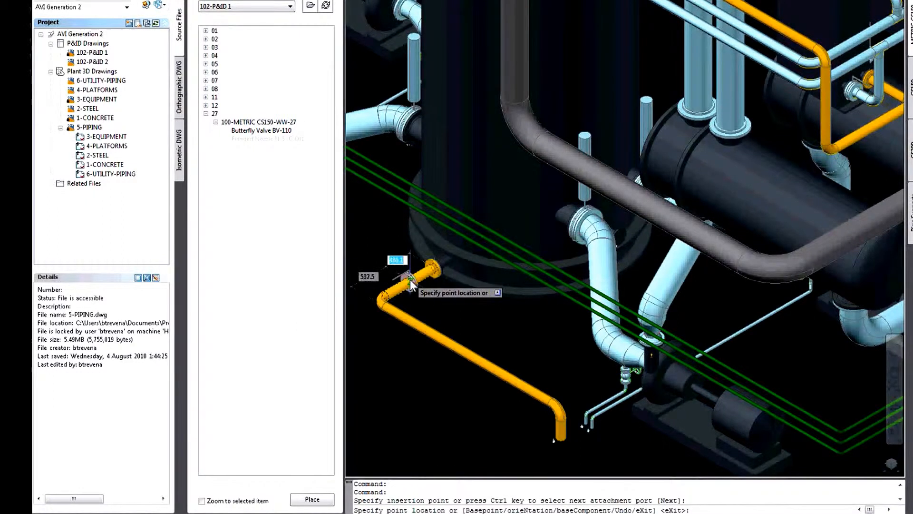
pyautogui.click(410, 279)
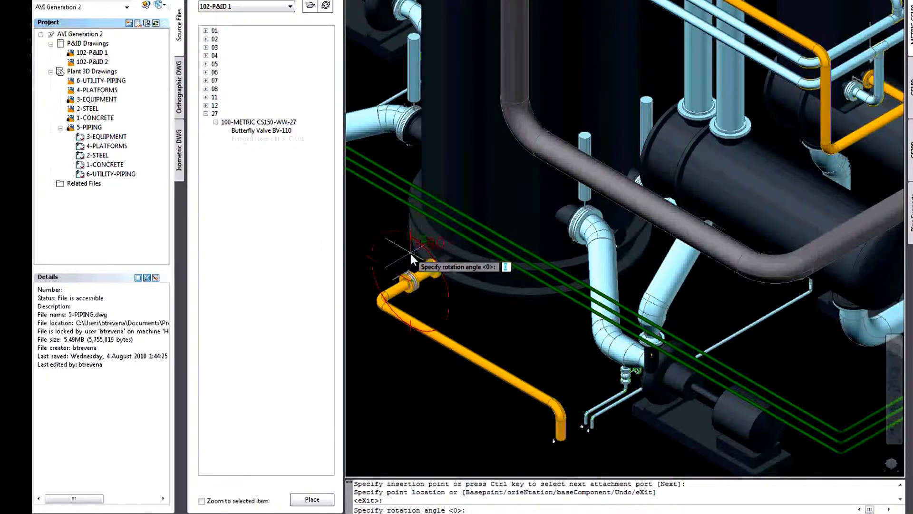
pyautogui.press('Return')
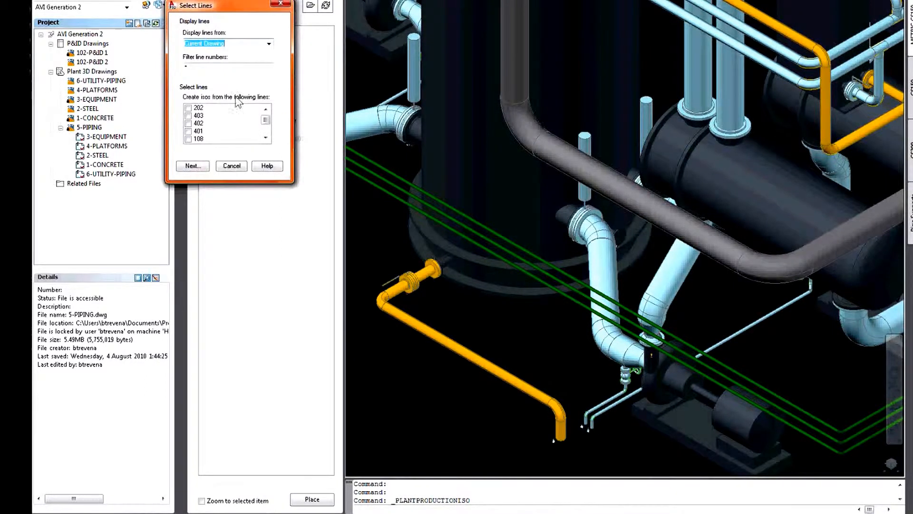
# Create a production isometric of type Final for line 27 from the current drawing.
pyautogui.moveTo(266, 120); pyautogui.dragTo(266, 128)
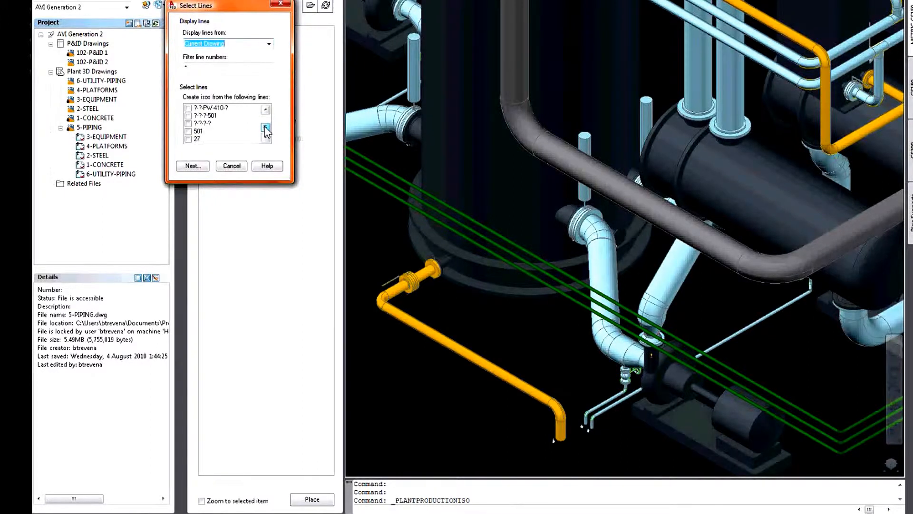
pyautogui.click(189, 139)
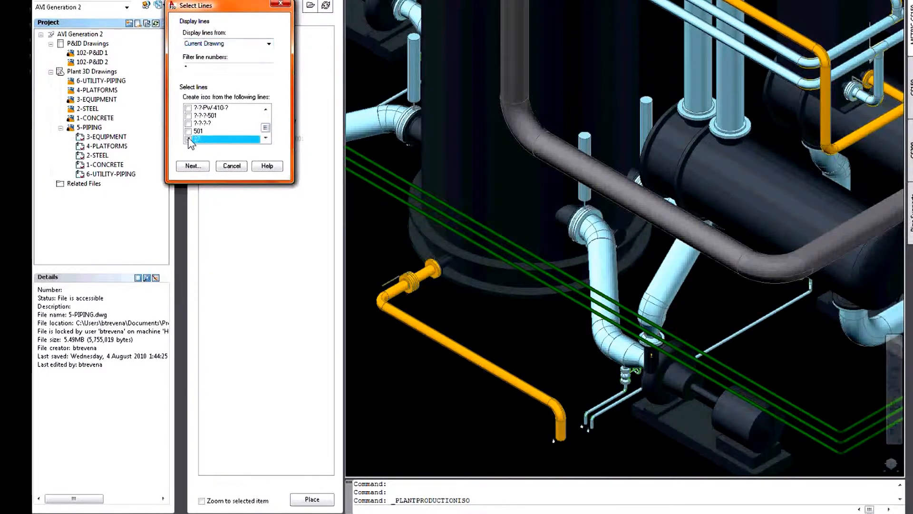
pyautogui.click(190, 166)
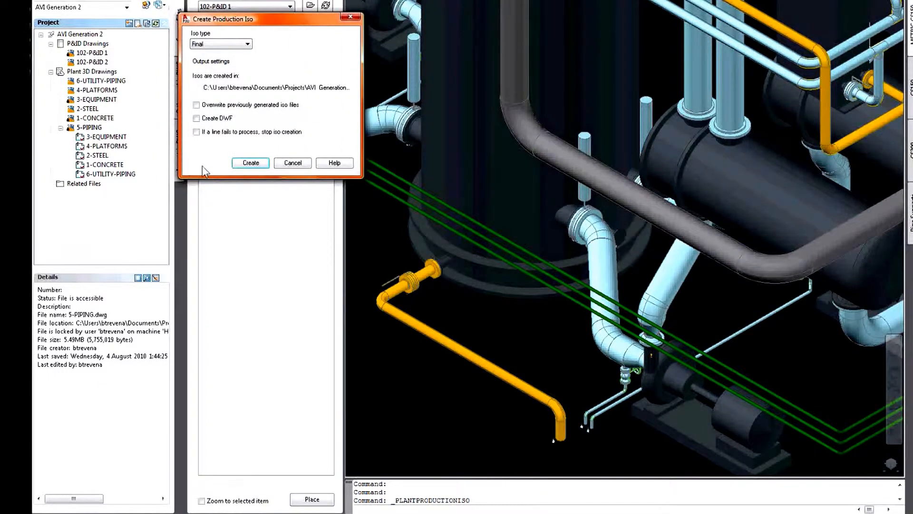
pyautogui.click(253, 161)
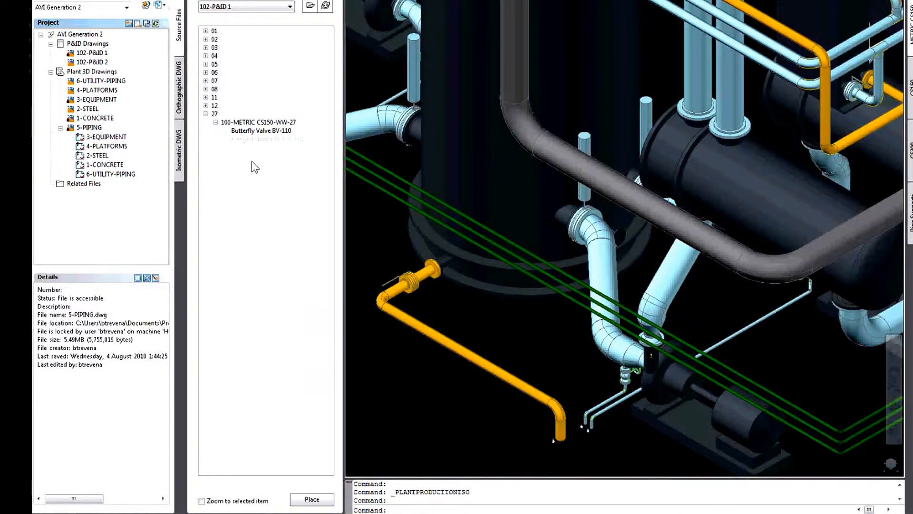
# Open the Final isometric drawing 27 and examine its bill of materials and dimensioned pipe route.
pyautogui.click(180, 151)
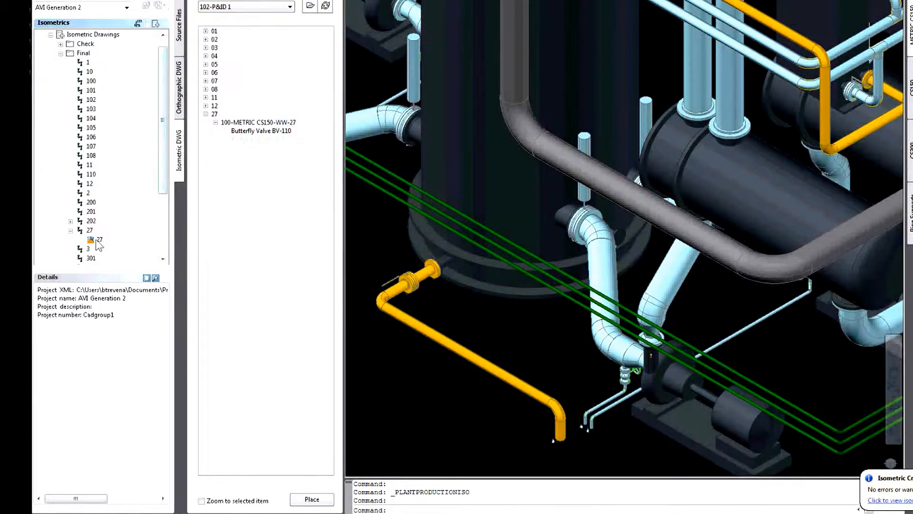
pyautogui.doubleClick(96, 240)
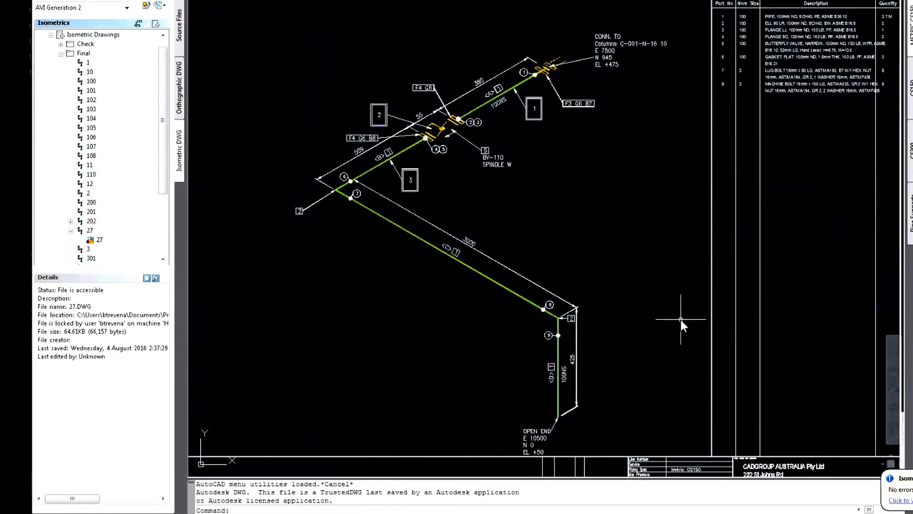
pyautogui.scroll(5, 852, 47)
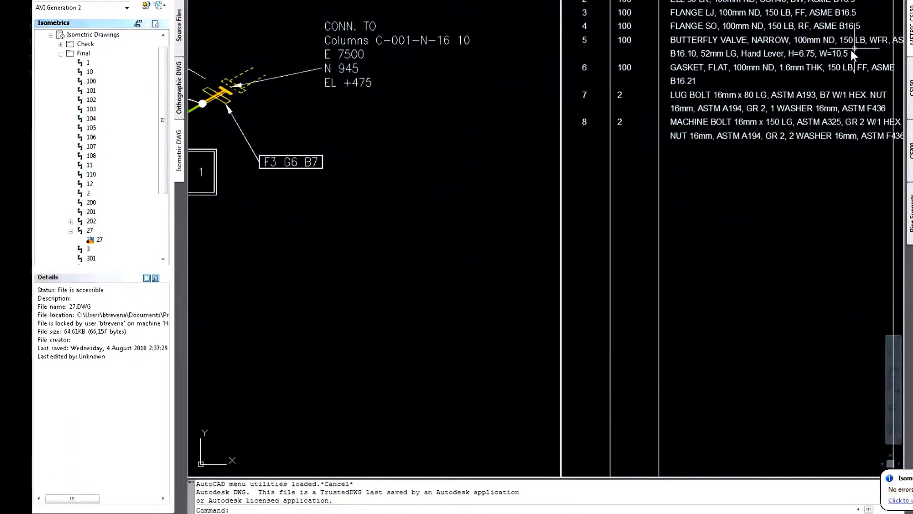
pyautogui.moveTo(800, 109); pyautogui.dragTo(775, 137, button='middle')
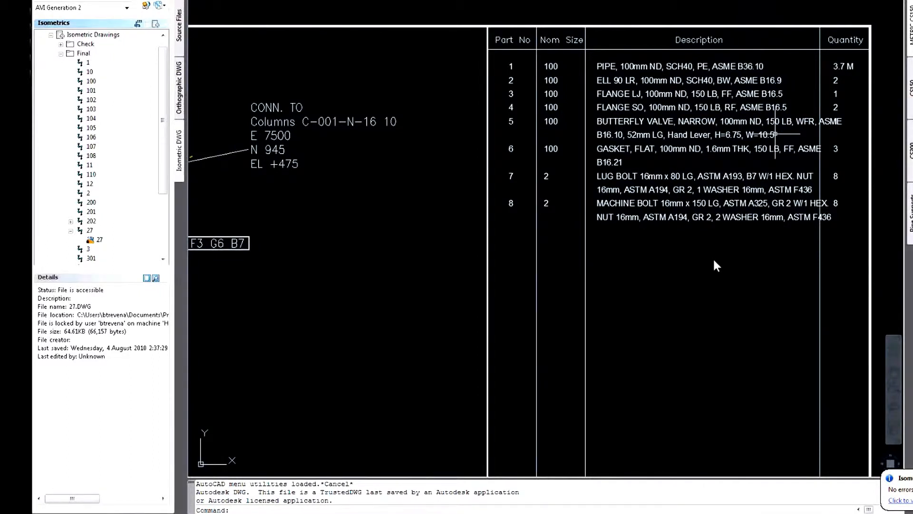
pyautogui.scroll(-3, 743, 232)
pyautogui.scroll(-1, 684, 267)
pyautogui.moveTo(698, 214)
pyautogui.mouseDown(button='middle')
pyautogui.moveTo(741, 141)
pyautogui.moveTo(739, 50)
pyautogui.moveTo(847, 124)
pyautogui.moveTo(865, 122)
pyautogui.mouseUp(button='middle')
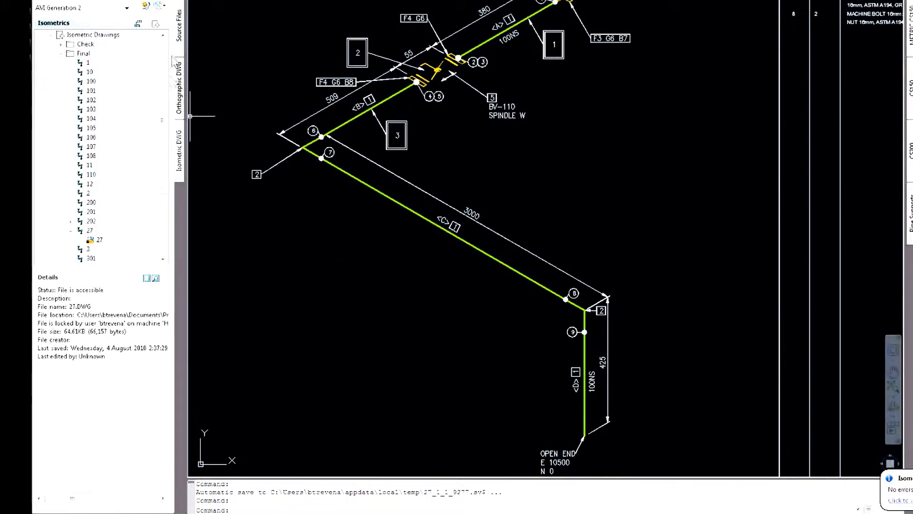
# Return to the 5-PIPING drawing, browse the pipe lines in the Data Manager's Plant 3D Project Data, and close it.
pyautogui.click(181, 39)
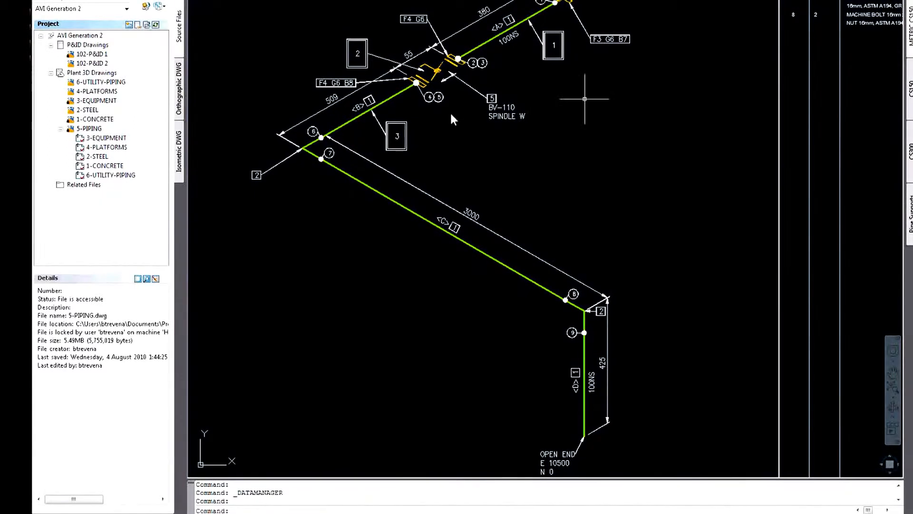
pyautogui.rightClick(93, 128)
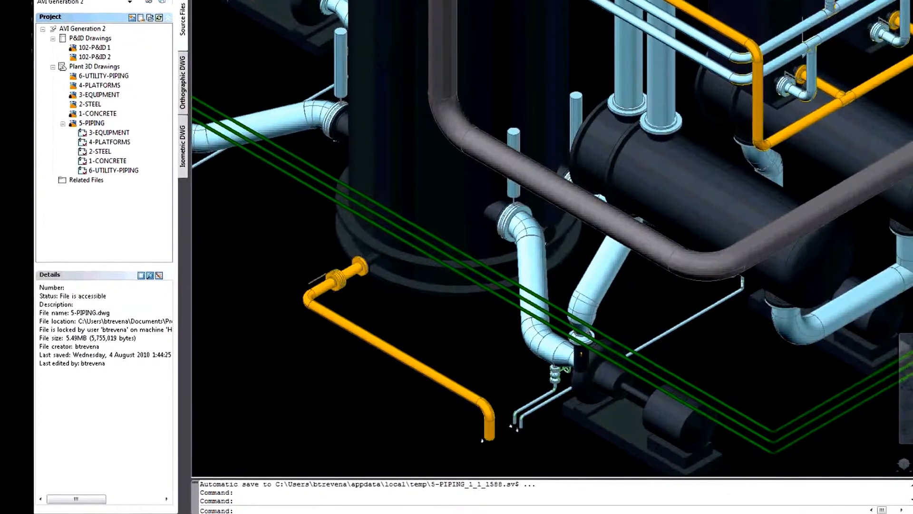
pyautogui.click(84, 41)
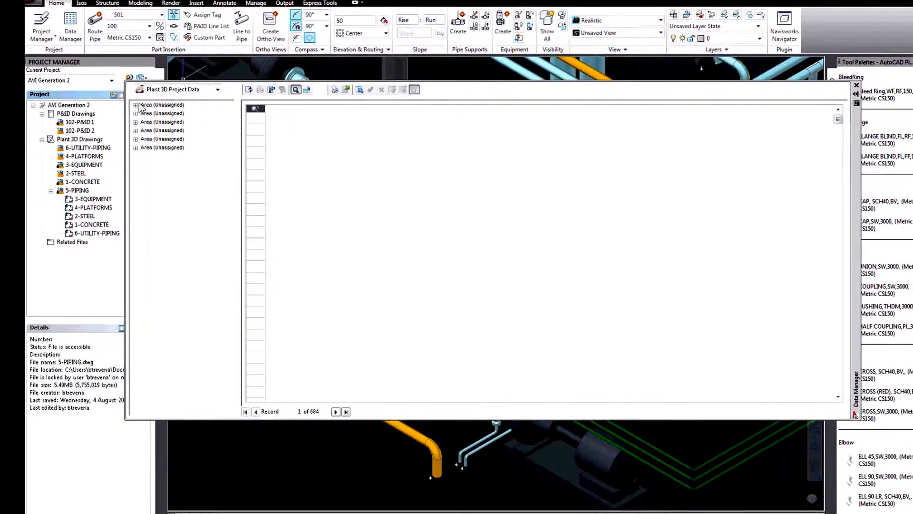
pyautogui.click(139, 126)
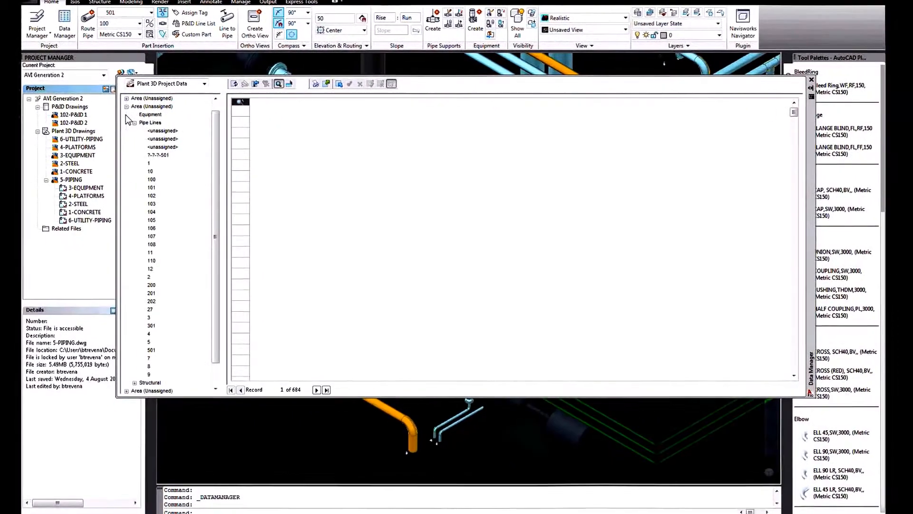
pyautogui.scroll(1, 125, 114)
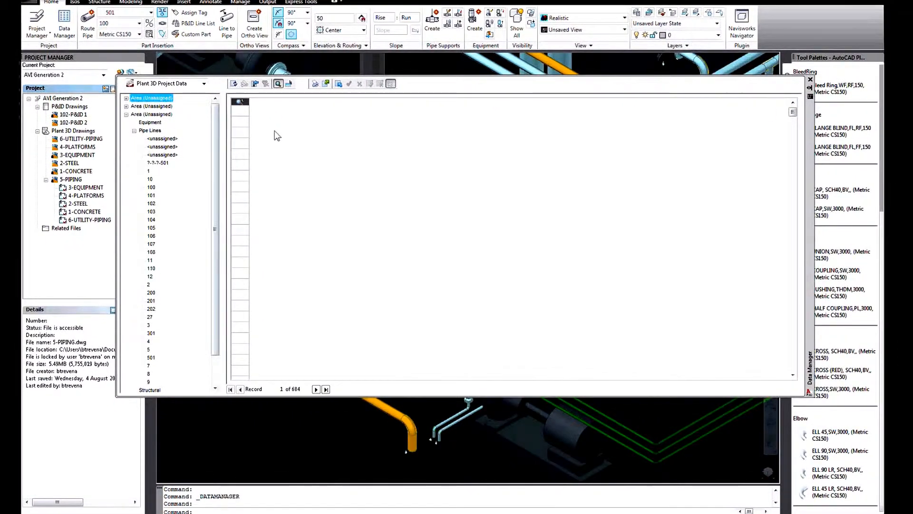
pyautogui.click(810, 79)
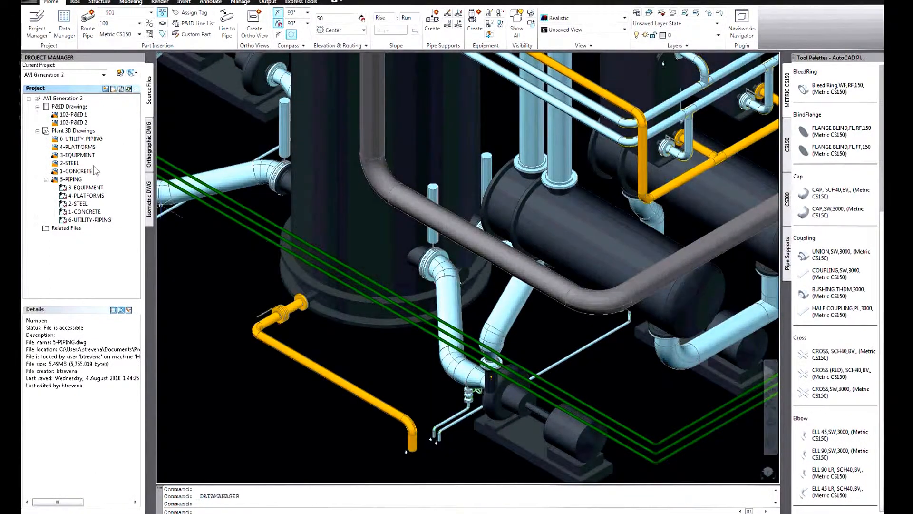
# Set the drawing area of the 5-PIPING drawing to PIPING in its drawing properties.
pyautogui.click(72, 179)
pyautogui.rightClick(75, 181)
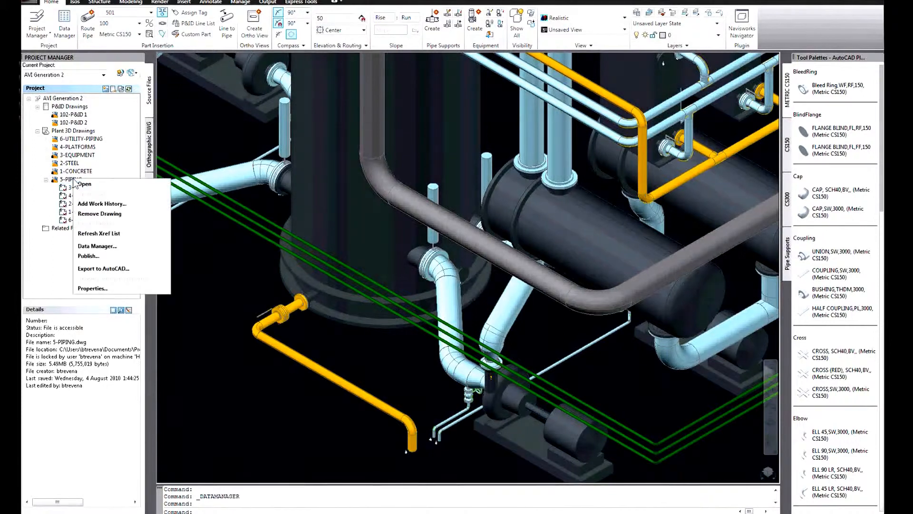
pyautogui.click(97, 290)
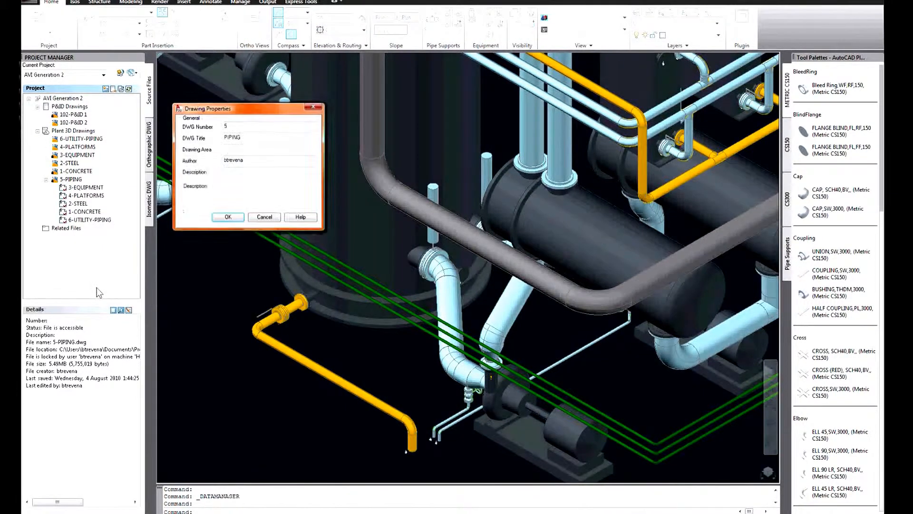
pyautogui.click(230, 150)
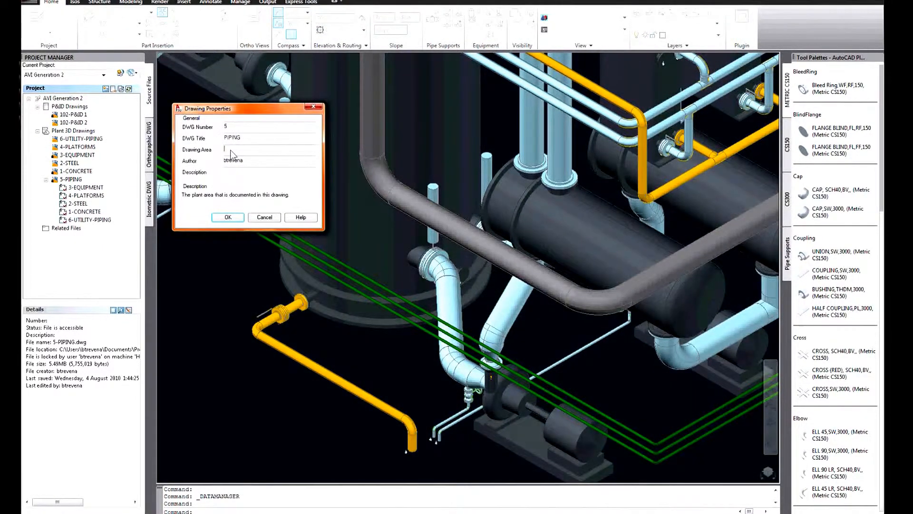
pyautogui.write('PIPING')
pyautogui.click(228, 217)
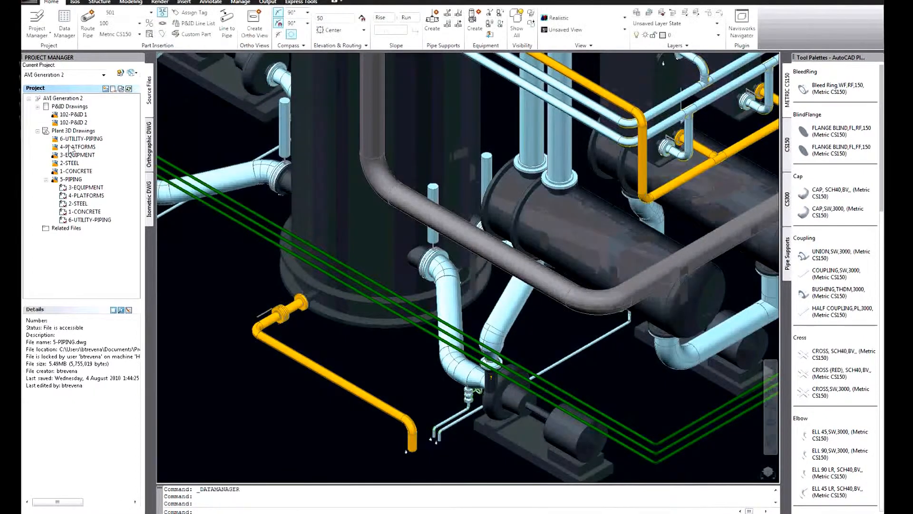
# Set the drawing area of the 2-STEEL drawing to STEEL in its drawing properties.
pyautogui.click(71, 163)
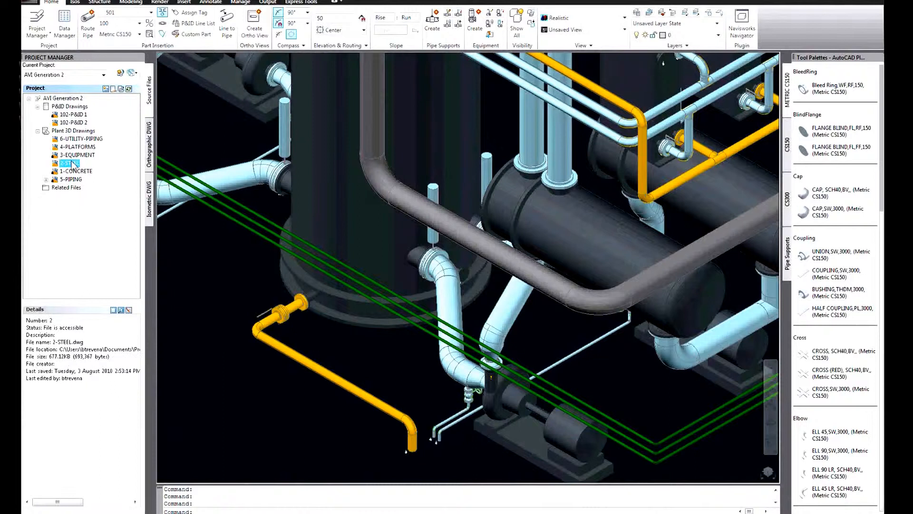
pyautogui.rightClick(72, 164)
pyautogui.click(86, 269)
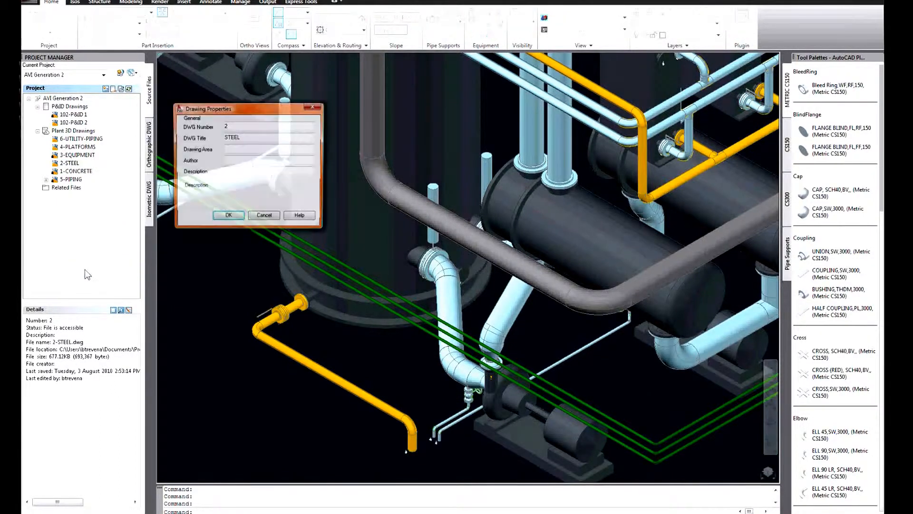
pyautogui.click(241, 151)
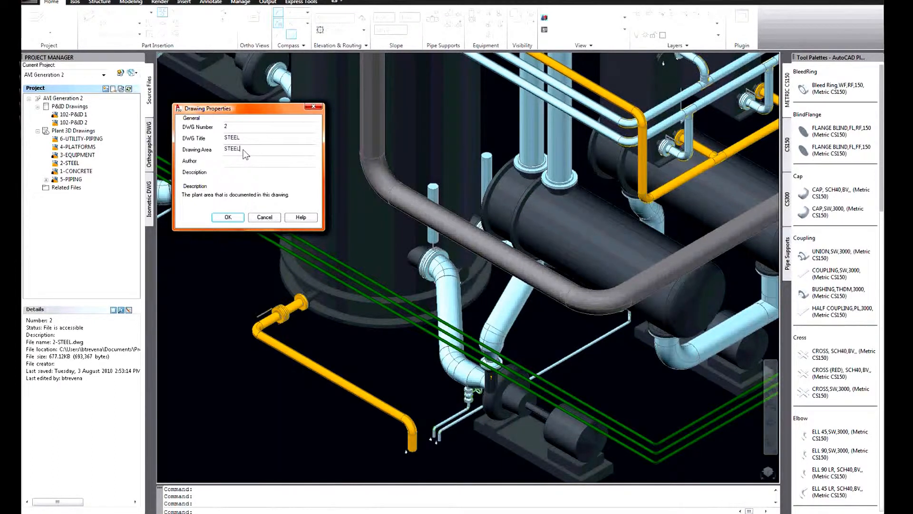
pyautogui.click(228, 216)
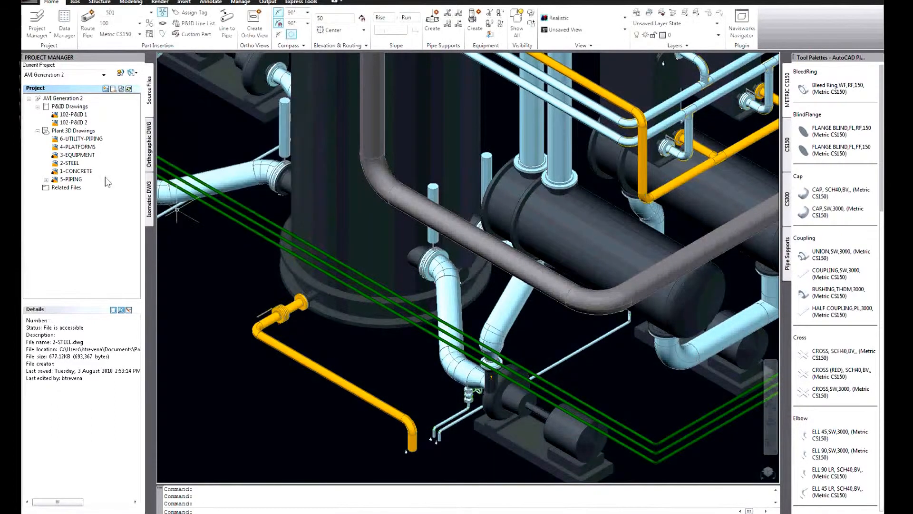
# Set the drawing area of the 3-EQUIPMENT drawing to EQUIPMENT in its drawing properties.
pyautogui.click(86, 155)
pyautogui.rightClick(86, 156)
pyautogui.click(102, 263)
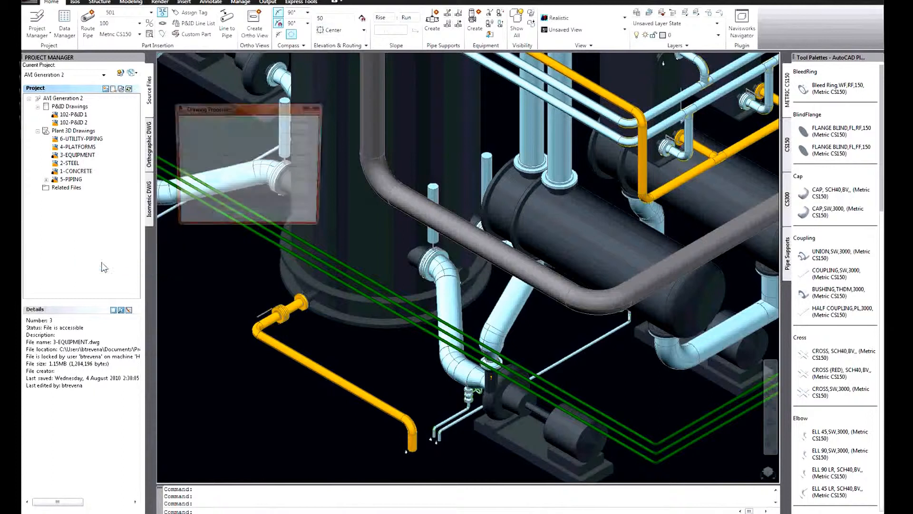
pyautogui.click(236, 149)
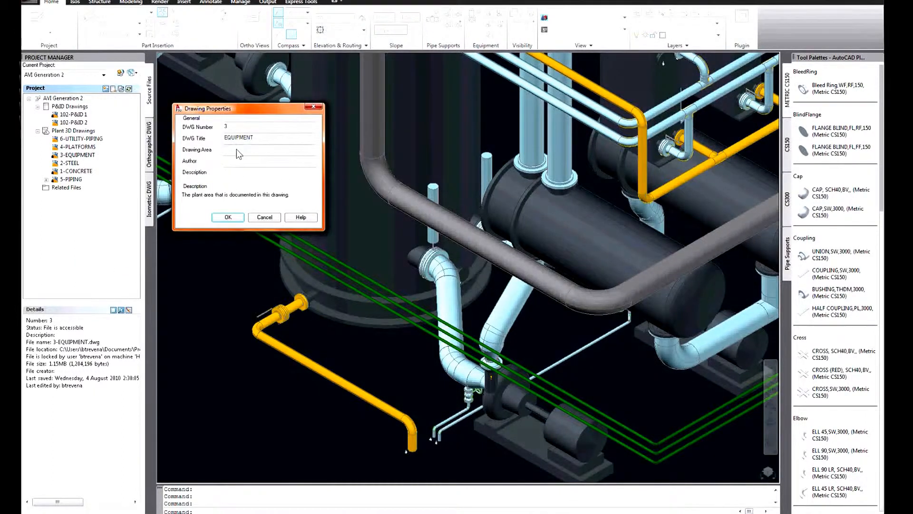
pyautogui.write('EQUIPMENT')
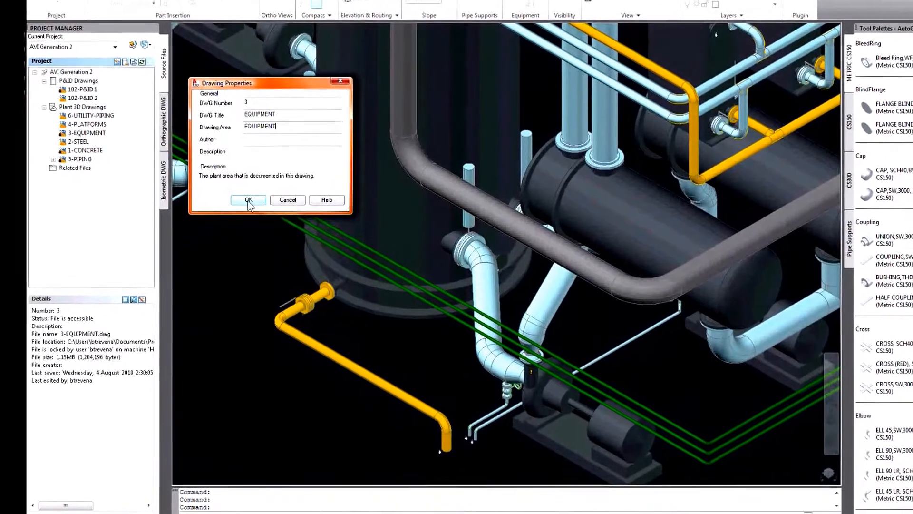
pyautogui.press('Return')
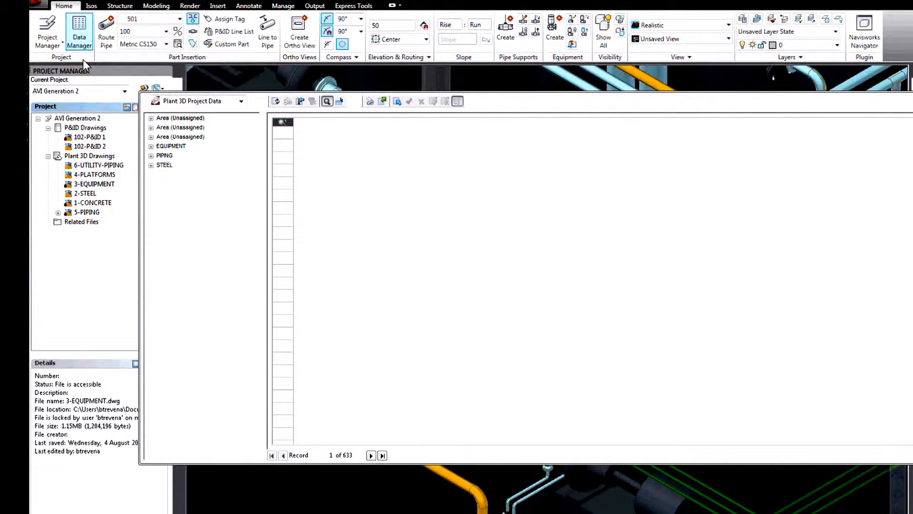
# Examine the component data of pipe line 27 under the PIPING area in the Plant 3D Project Data.
pyautogui.click(137, 143)
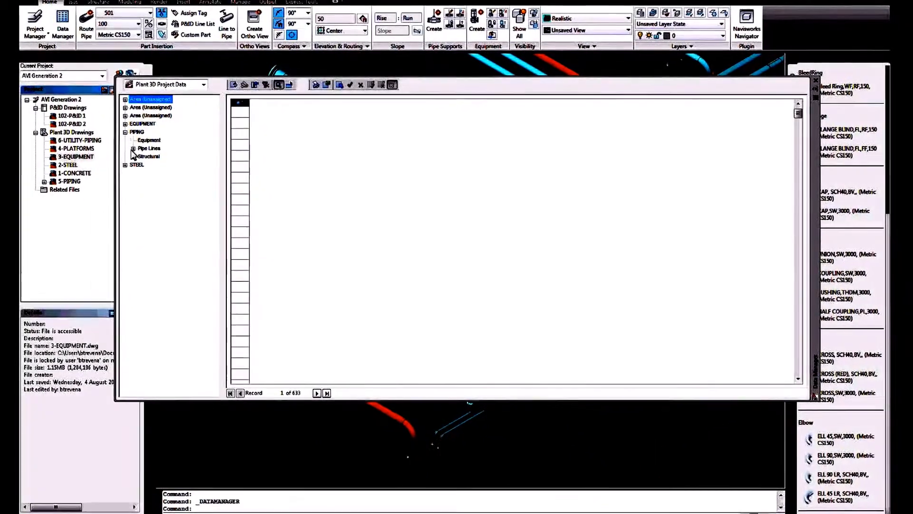
pyautogui.click(133, 148)
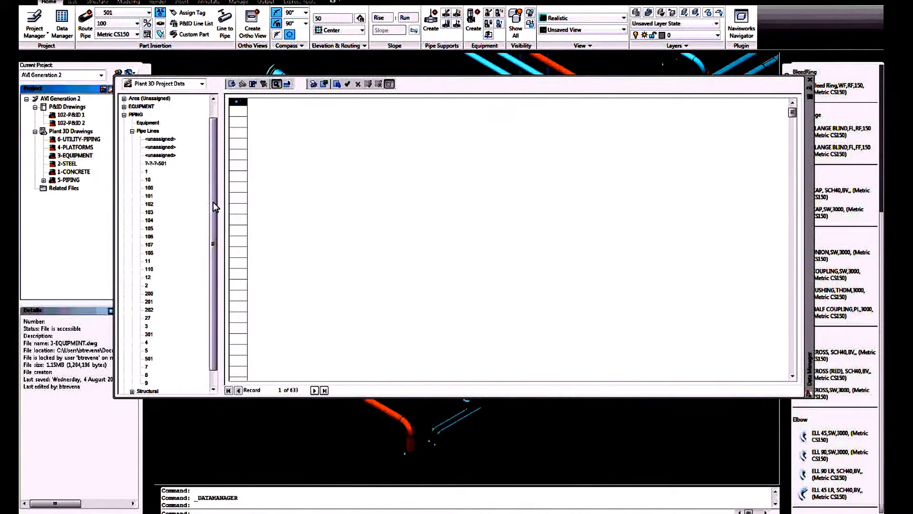
pyautogui.moveTo(213, 201); pyautogui.dragTo(213, 244)
pyautogui.click(148, 303)
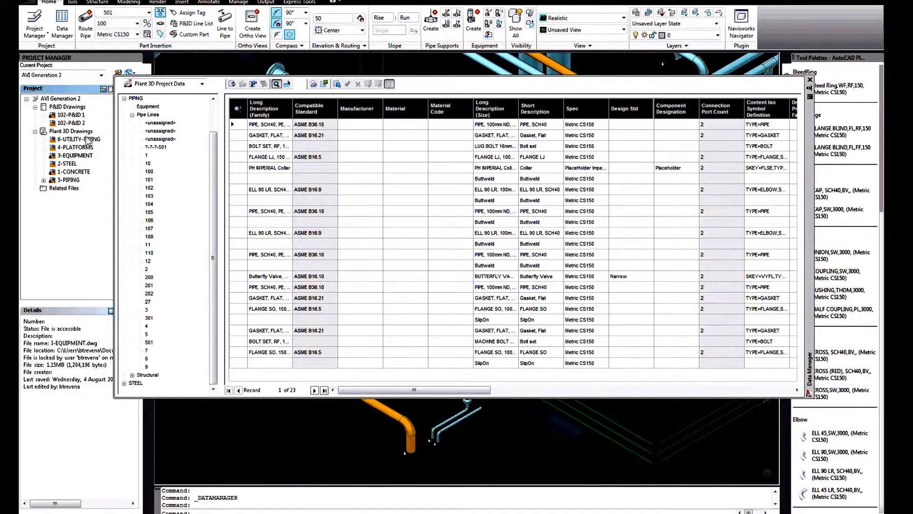
# Switch the Data Manager to Project Reports and review the Line List, Equipment List and Valve List.
pyautogui.click(202, 84)
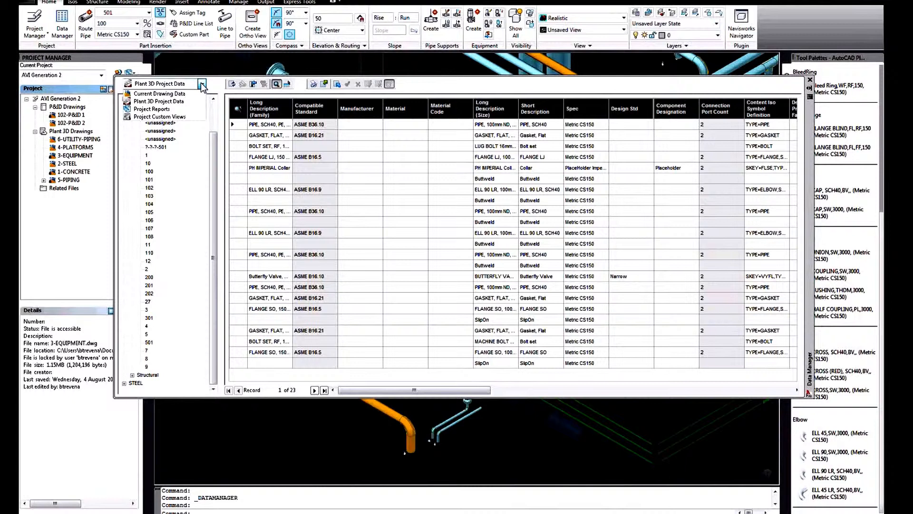
pyautogui.click(161, 110)
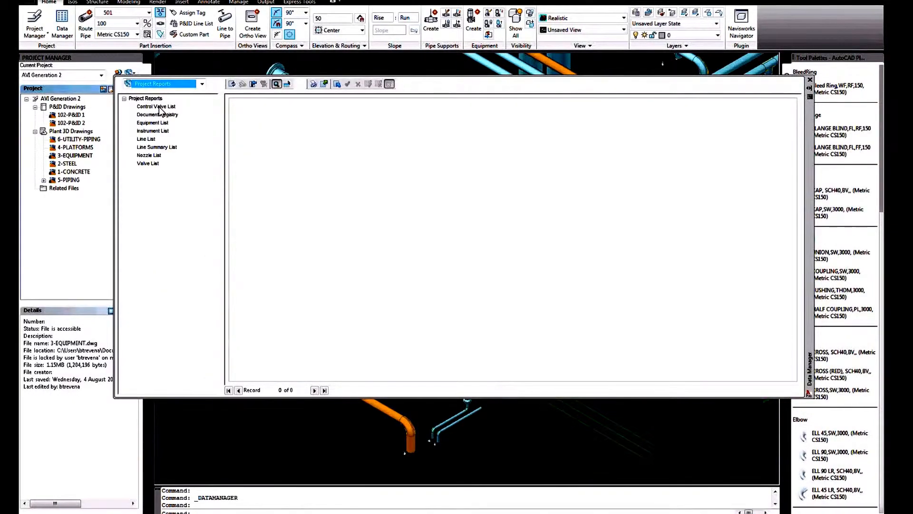
pyautogui.click(146, 139)
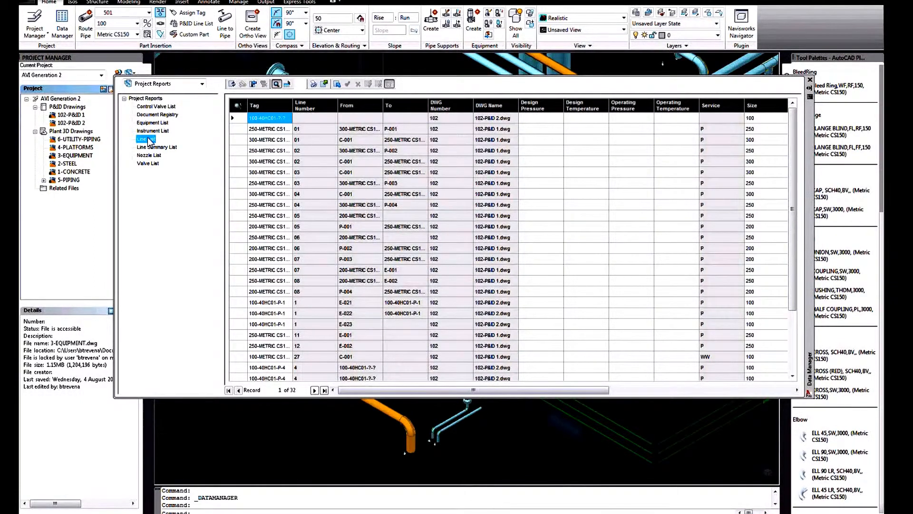
pyautogui.click(153, 123)
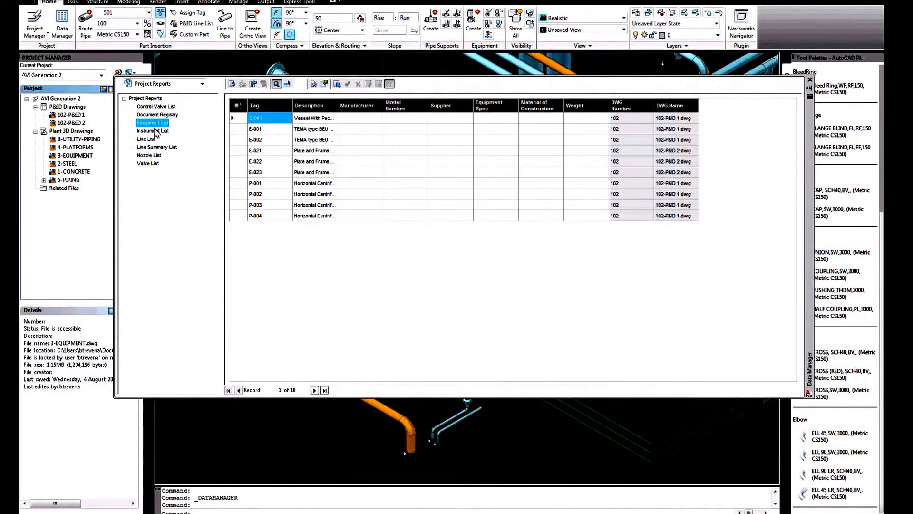
pyautogui.click(150, 165)
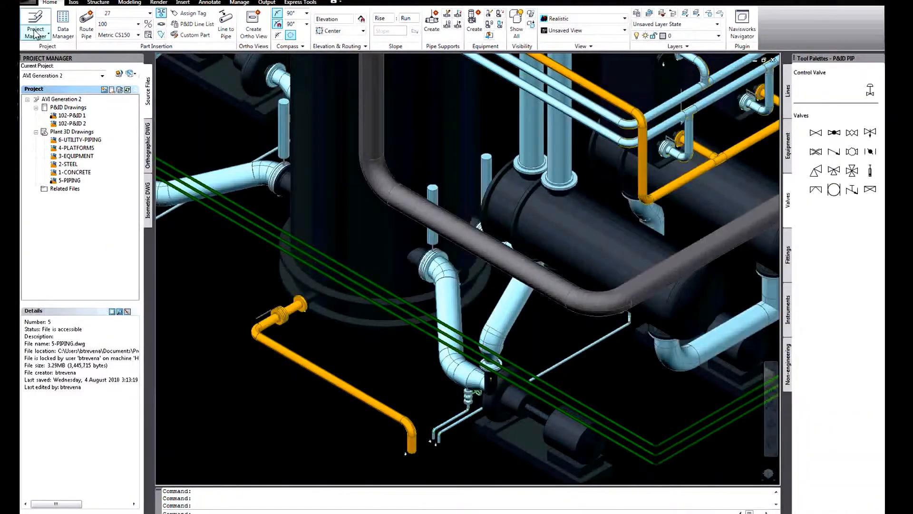
# In Project Setup, add a selection-list property named Procured to the P&ID Equipment class, using the Procurement list.
pyautogui.click(34, 35)
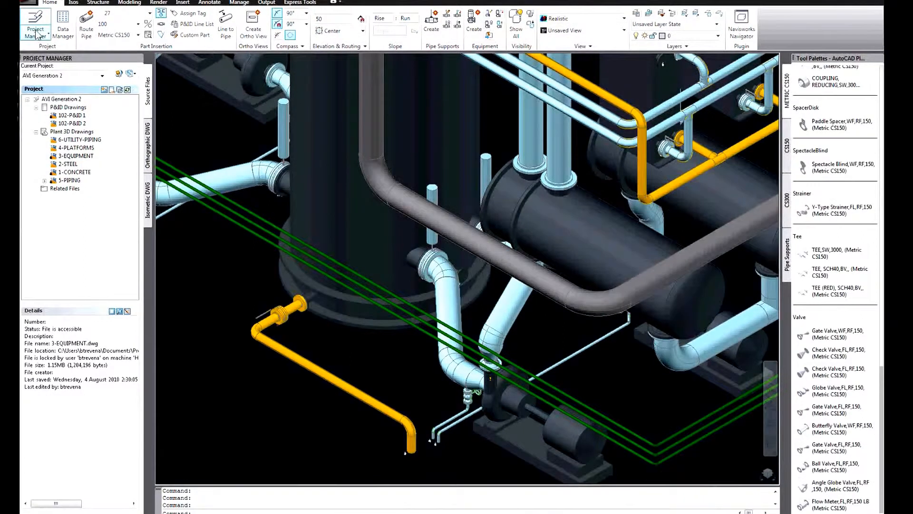
pyautogui.click(35, 35)
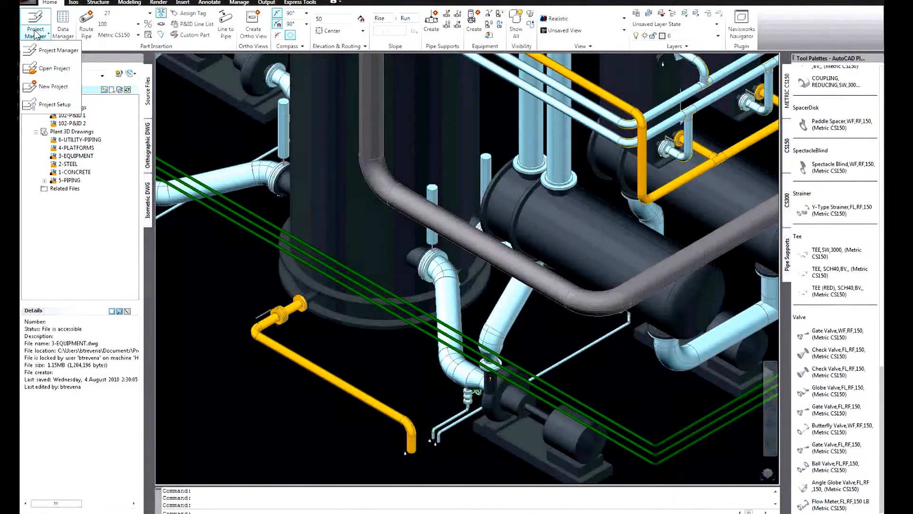
pyautogui.click(53, 105)
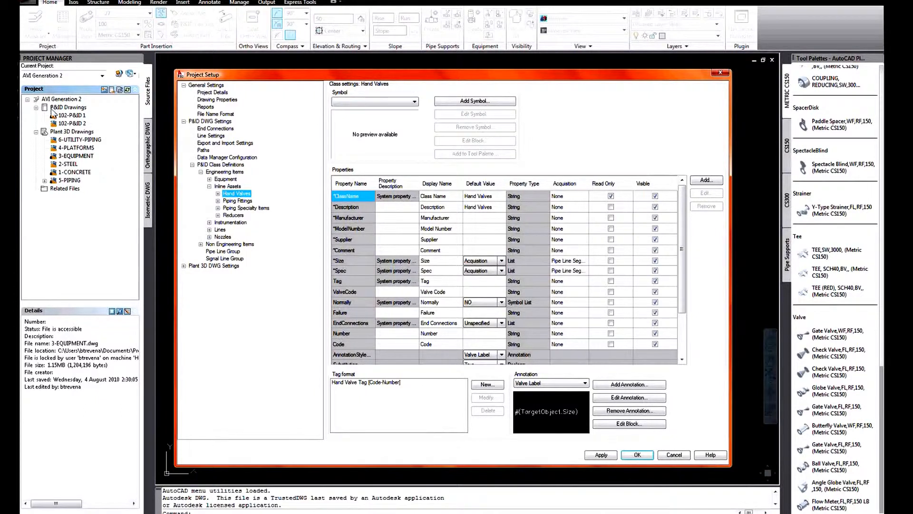
pyautogui.click(225, 179)
pyautogui.click(706, 180)
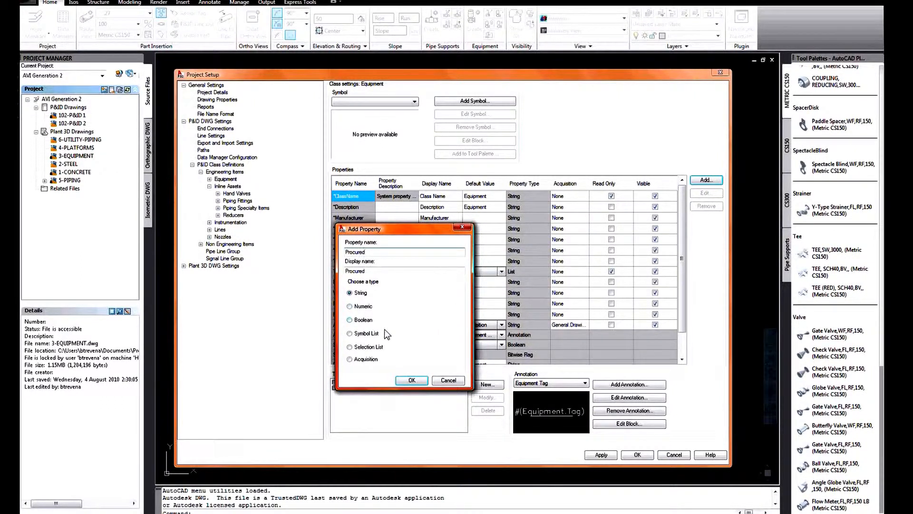
pyautogui.click(350, 347)
pyautogui.click(412, 380)
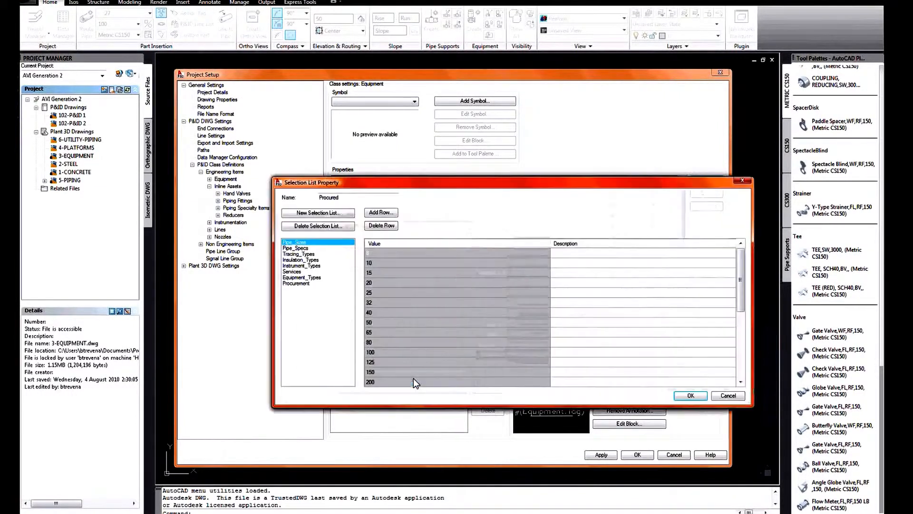
pyautogui.click(297, 283)
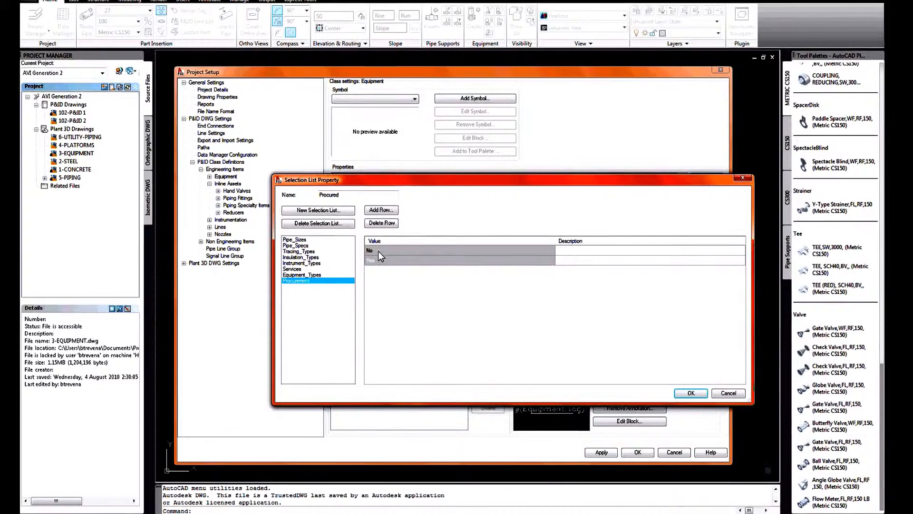
pyautogui.click(694, 391)
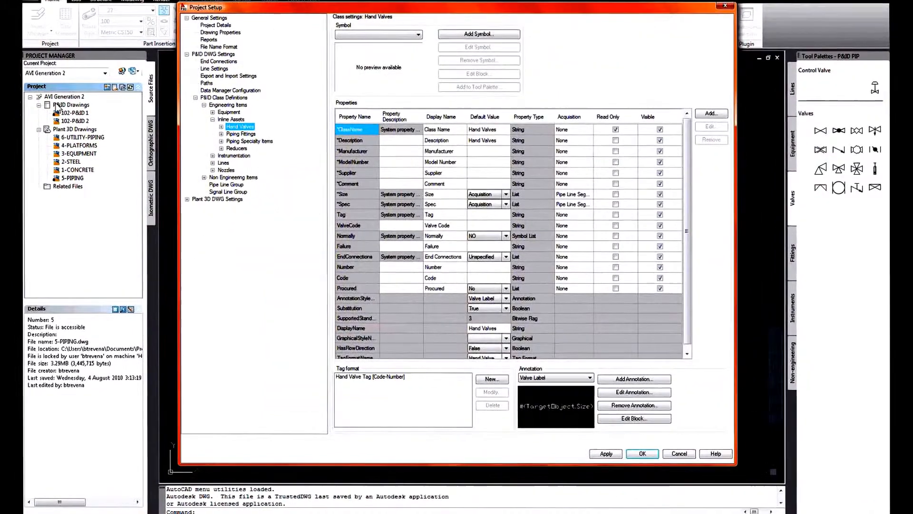
# In the project report definitions, modify the Valve List to include the Procured property of the P&ID Hand Valves.
pyautogui.click(212, 40)
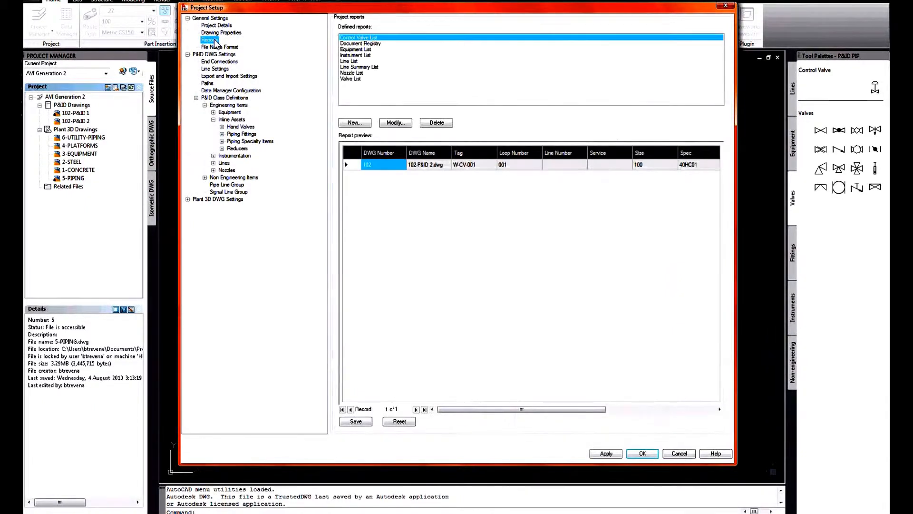
pyautogui.click(352, 78)
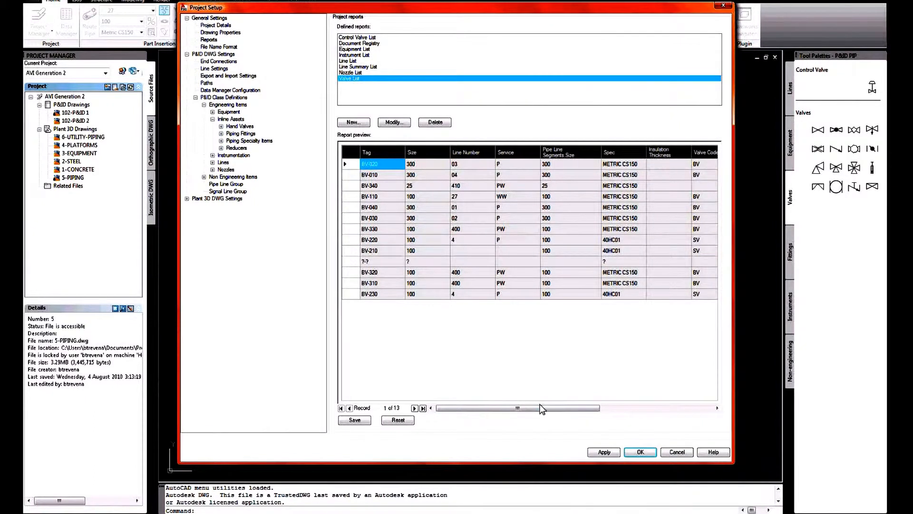
pyautogui.moveTo(542, 407); pyautogui.dragTo(680, 413)
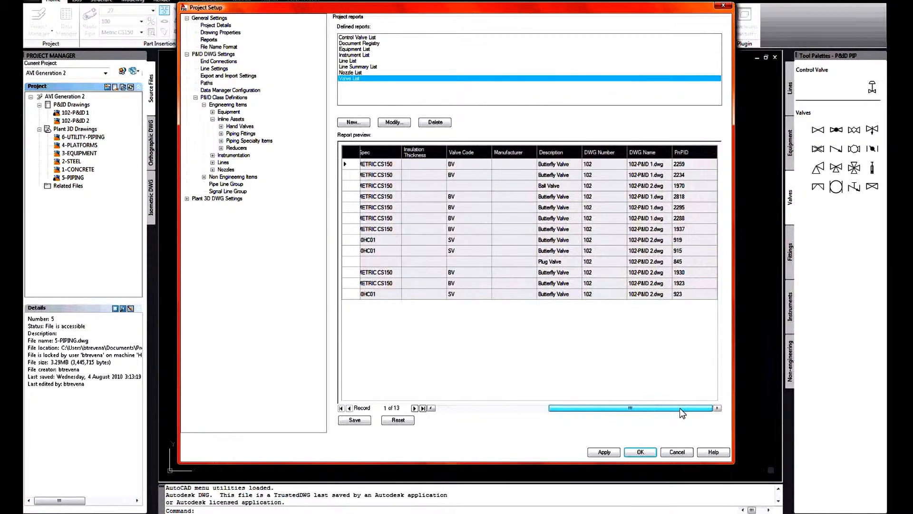
pyautogui.click(392, 122)
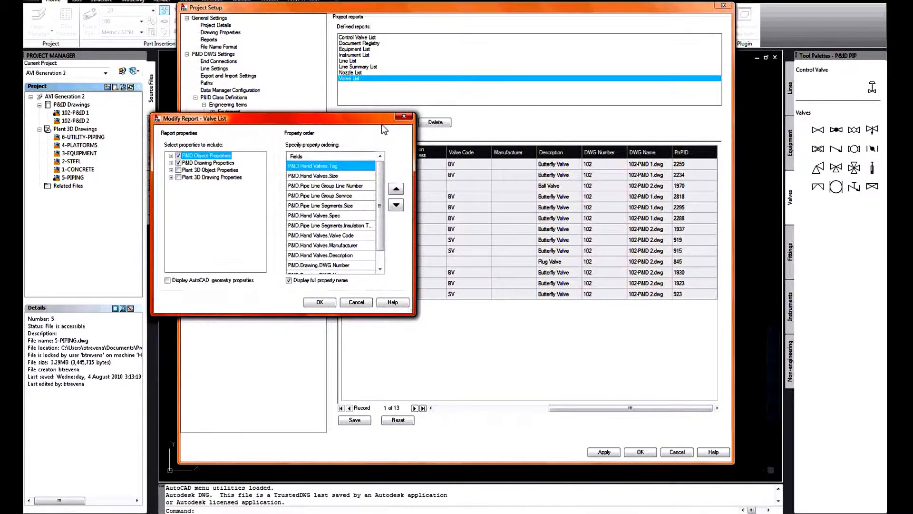
pyautogui.click(171, 156)
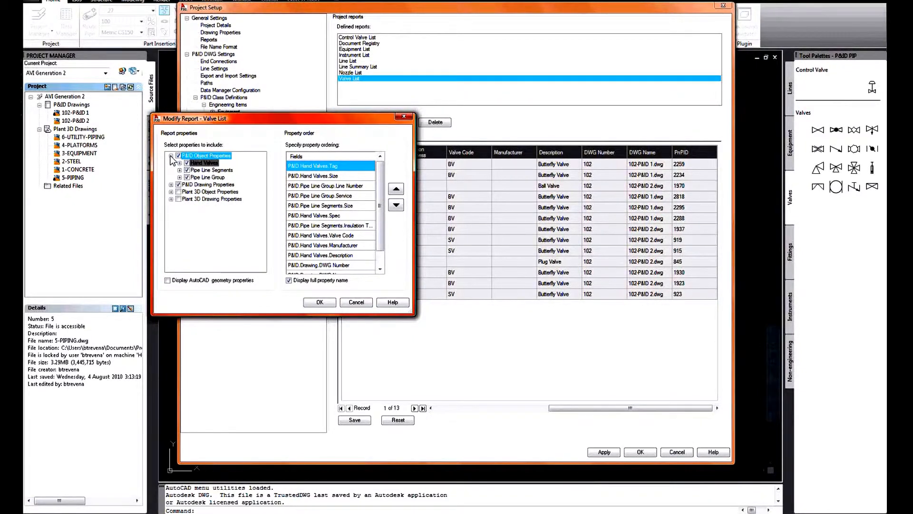
pyautogui.click(179, 163)
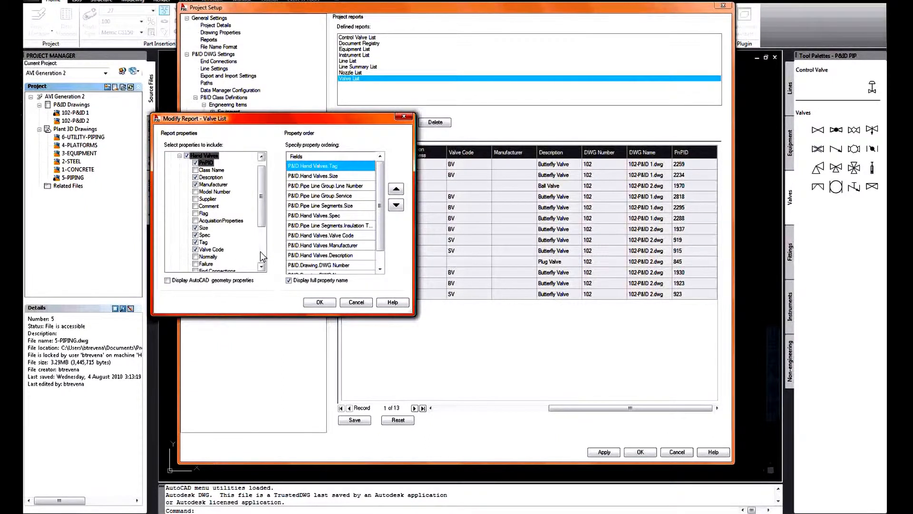
pyautogui.scroll(-3, 263, 256)
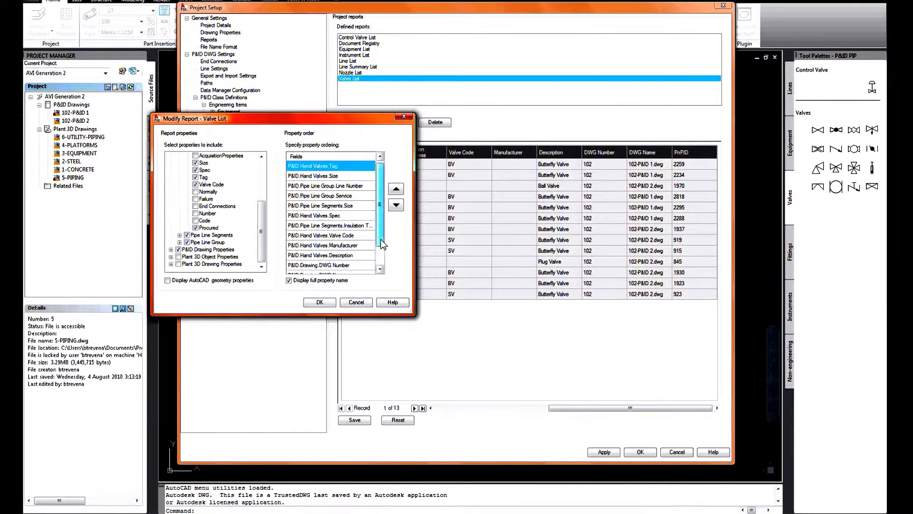
# Order the Hand Valves Procured field directly before Description in the Valve List report, check the report preview and accept the project setup.
pyautogui.moveTo(384, 247); pyautogui.dragTo(384, 266)
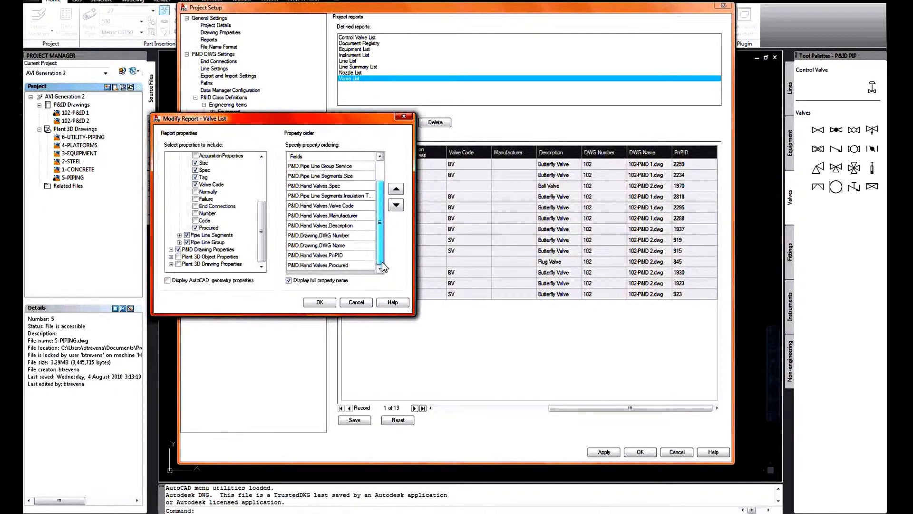
pyautogui.click(340, 265)
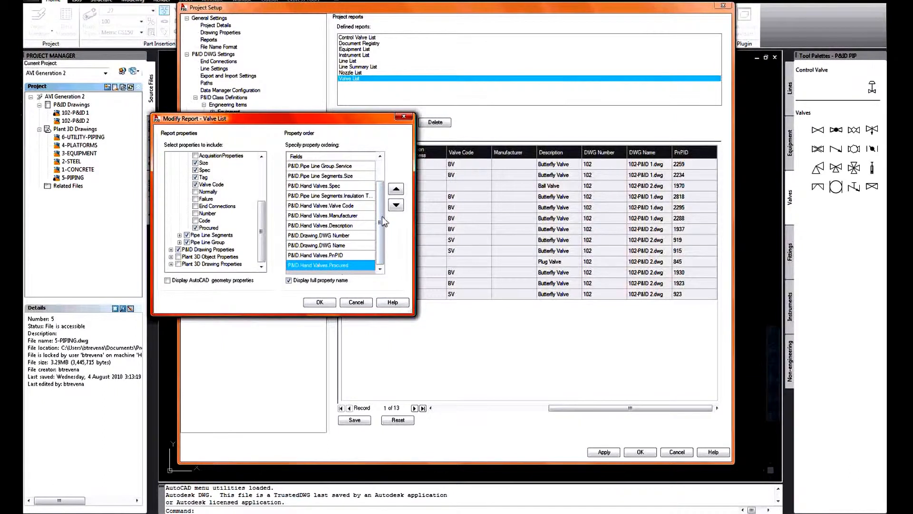
pyautogui.click(396, 190)
pyautogui.click(396, 189)
pyautogui.click(396, 190)
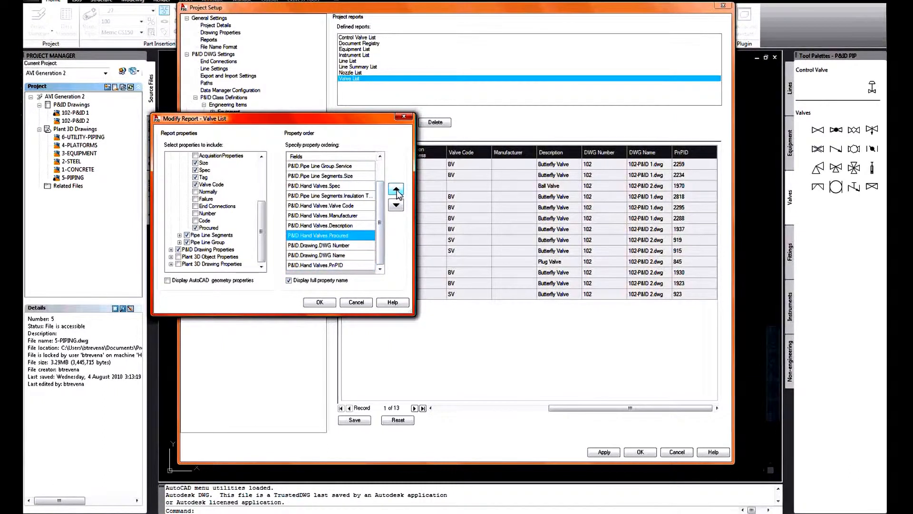
pyautogui.click(396, 190)
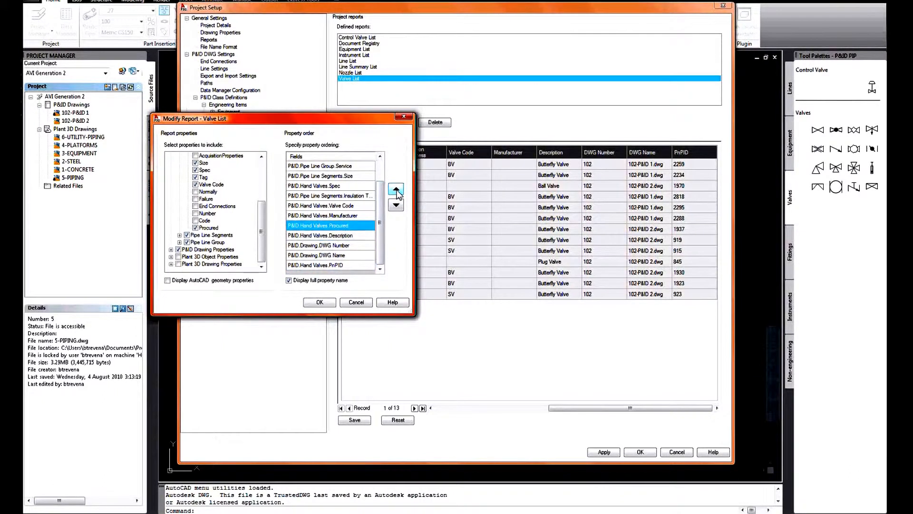
pyautogui.click(320, 302)
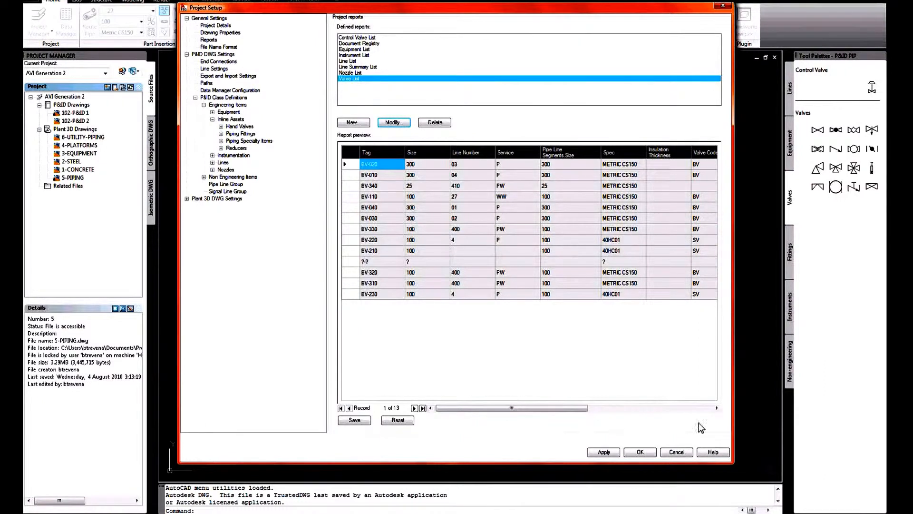
pyautogui.click(717, 408)
pyautogui.click(717, 408)
pyautogui.click(716, 408)
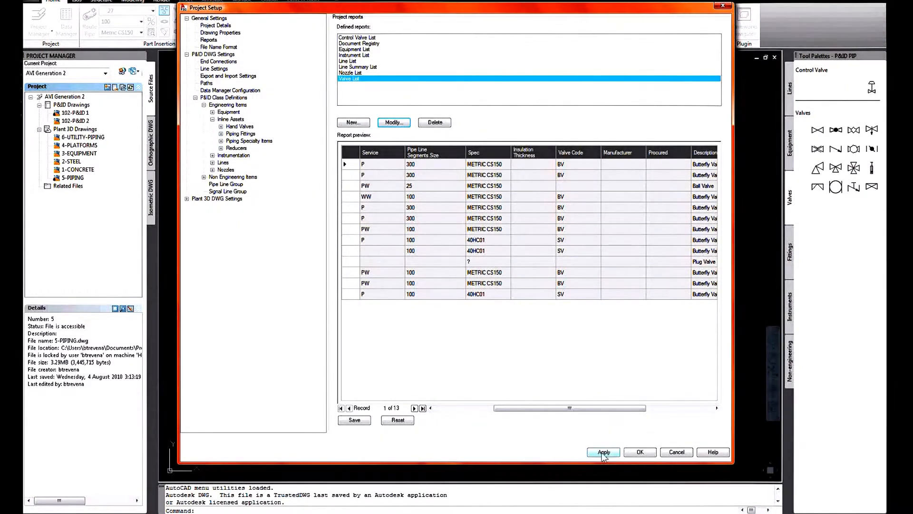
pyautogui.click(641, 452)
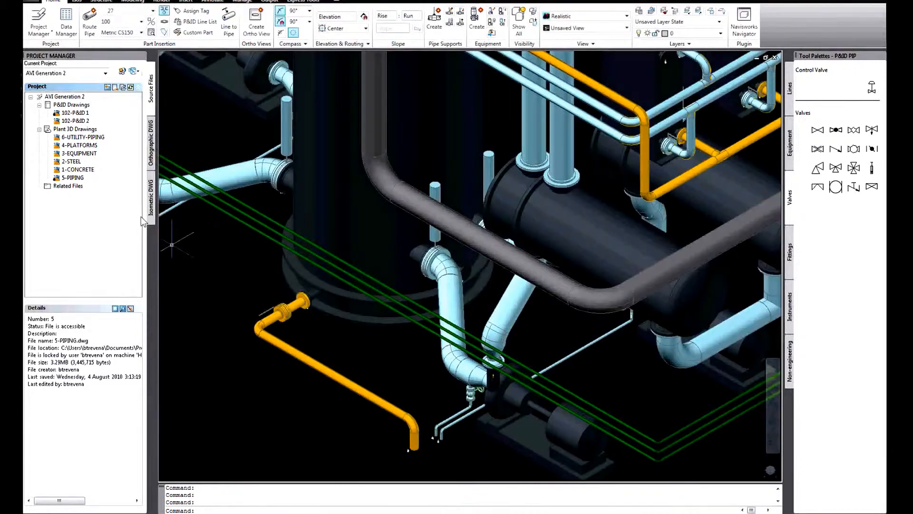
# Open the 102-P&ID 1 drawing from the project.
pyautogui.click(78, 113)
pyautogui.rightClick(77, 113)
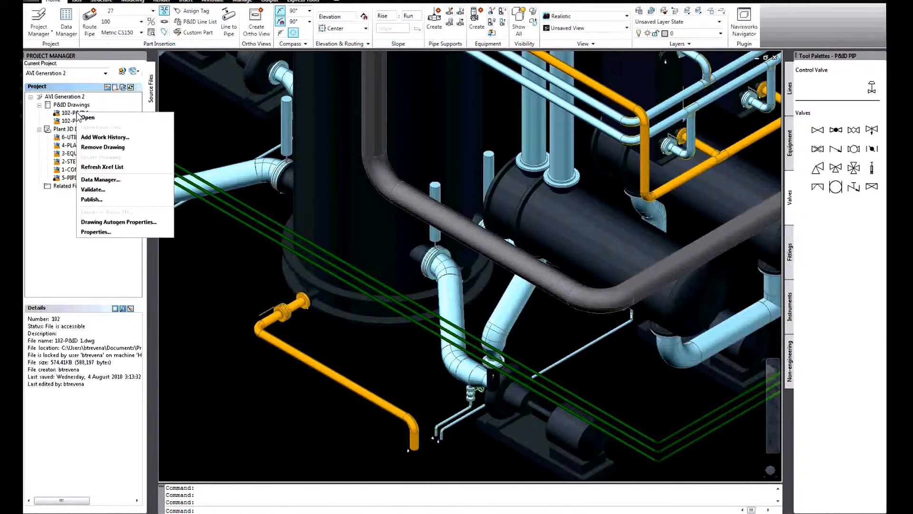
pyautogui.click(87, 117)
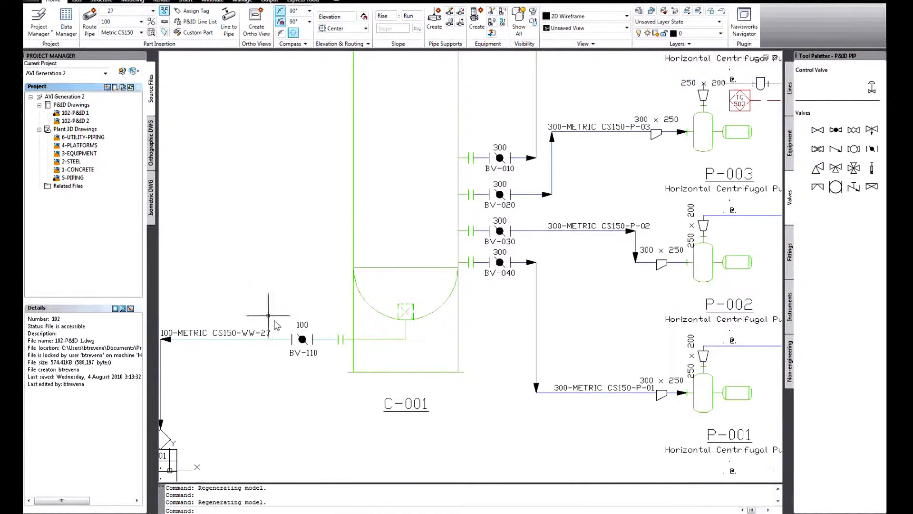
# Set the Procured property of butterfly valve BV-110 on the waste water line to Yes.
pyautogui.click(301, 339)
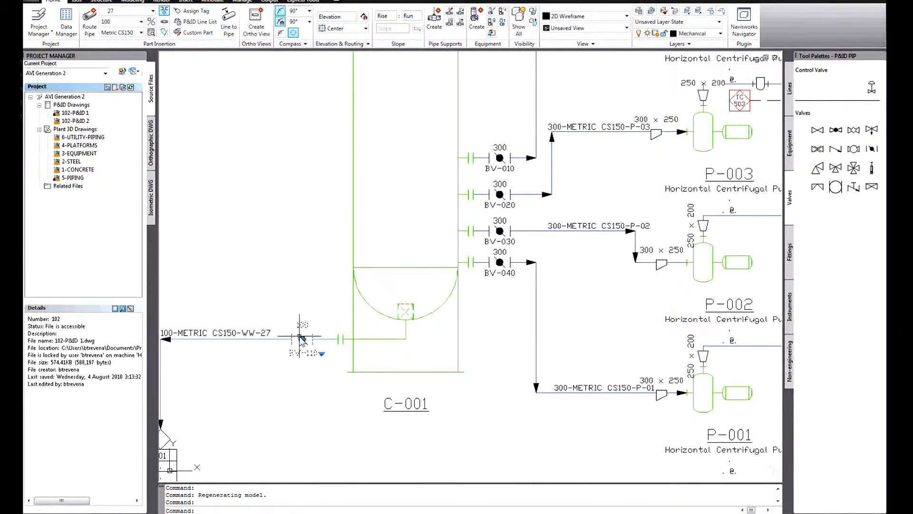
pyautogui.rightClick(302, 339)
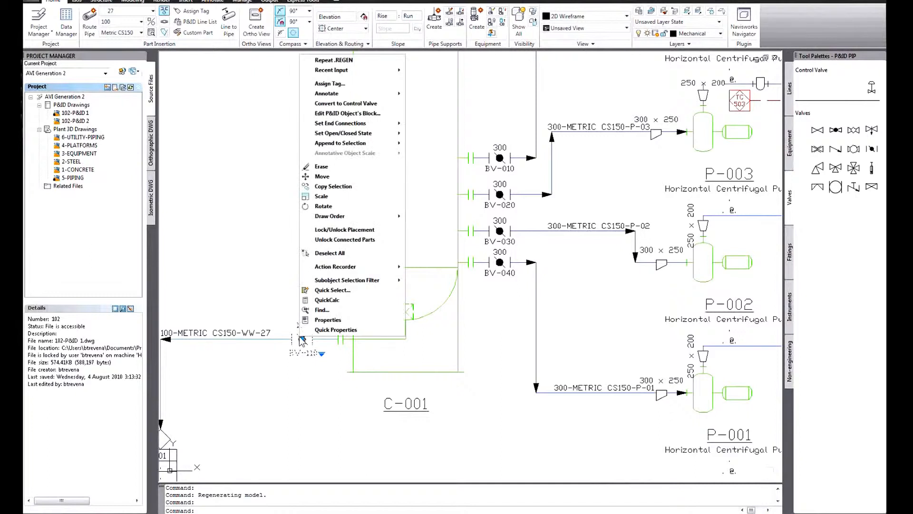
pyautogui.click(328, 320)
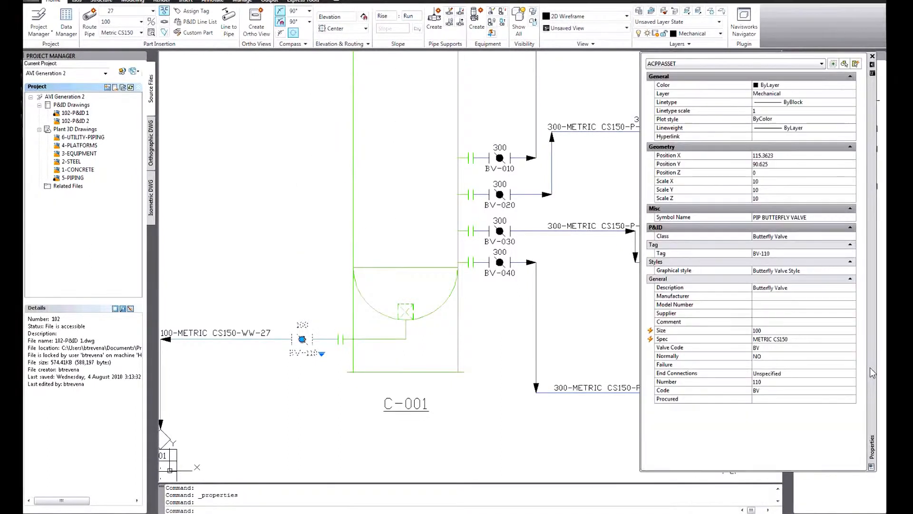
pyautogui.click(789, 400)
pyautogui.click(851, 400)
pyautogui.click(799, 422)
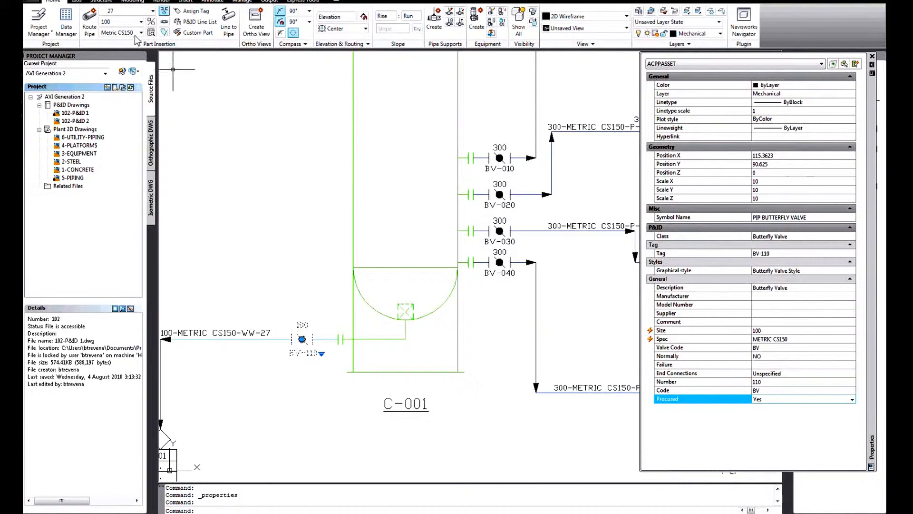
# Review the Valve List among the Project Reports in the Data Manager.
pyautogui.click(68, 32)
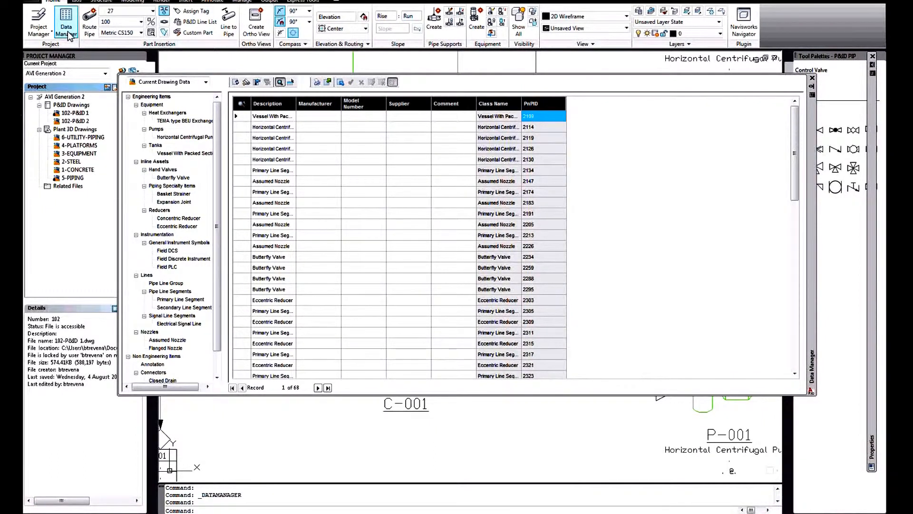
pyautogui.click(206, 82)
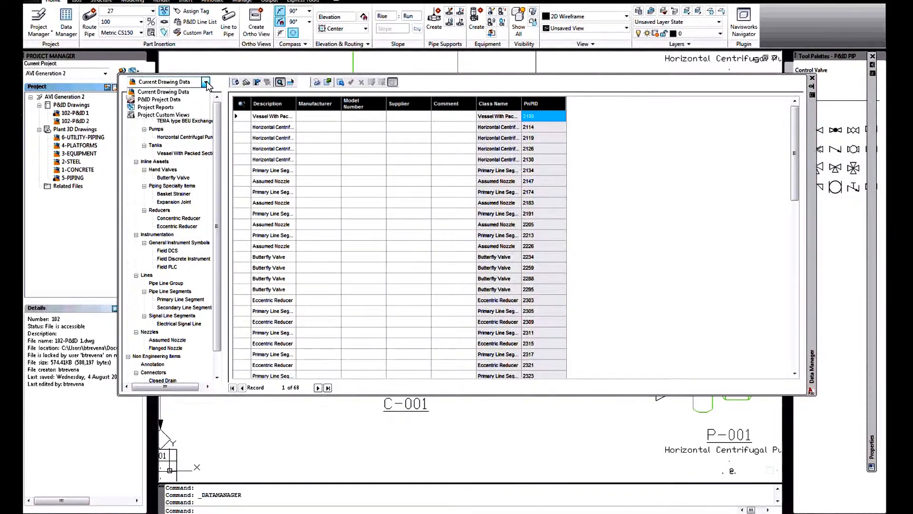
pyautogui.click(160, 107)
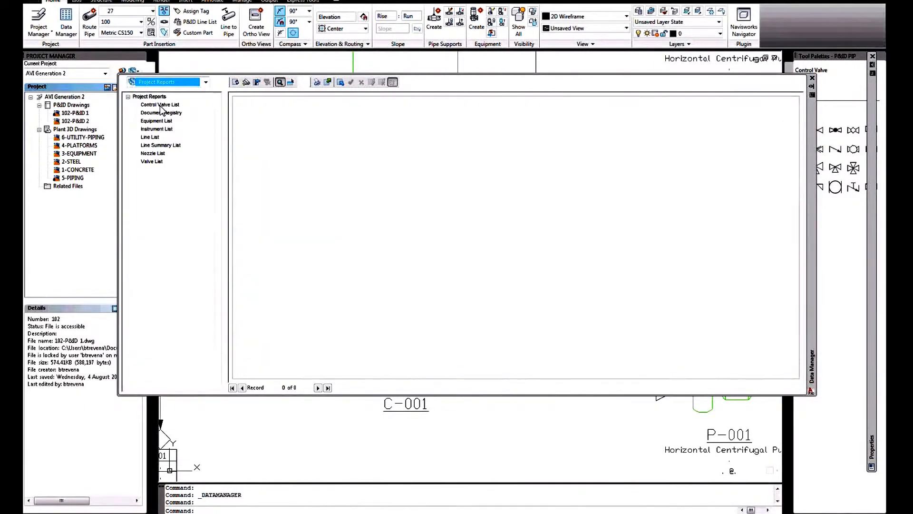
pyautogui.click(152, 162)
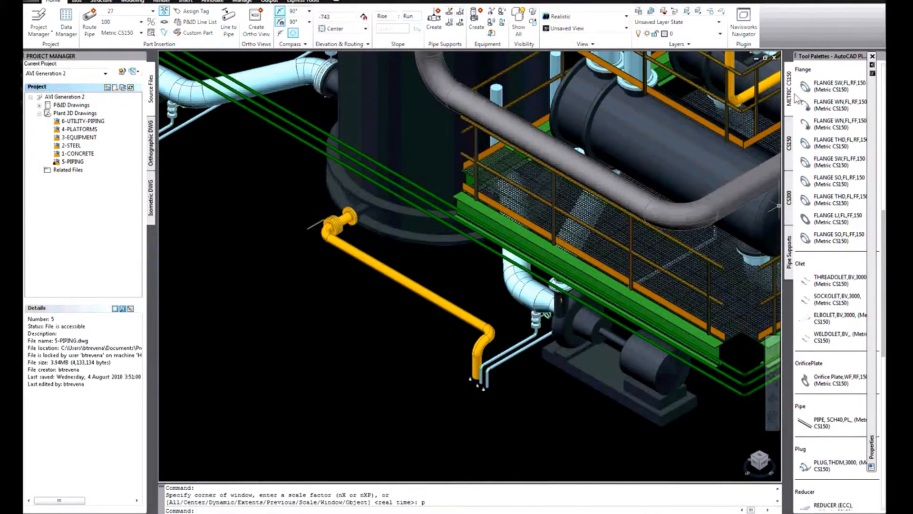
# Place a U-clamp pipe support on the yellow waste water pipe in the 5-PIPING model, just before its lower elbow.
pyautogui.click(791, 256)
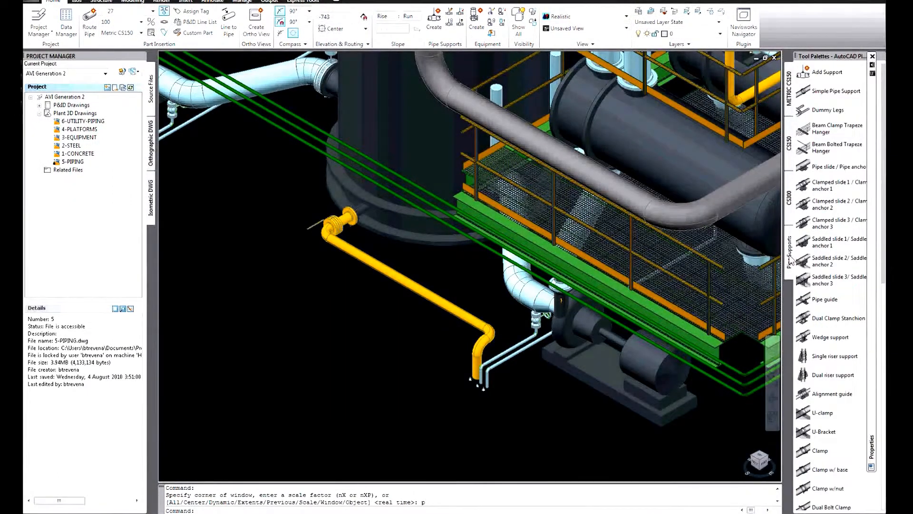
pyautogui.moveTo(883, 275); pyautogui.dragTo(884, 408)
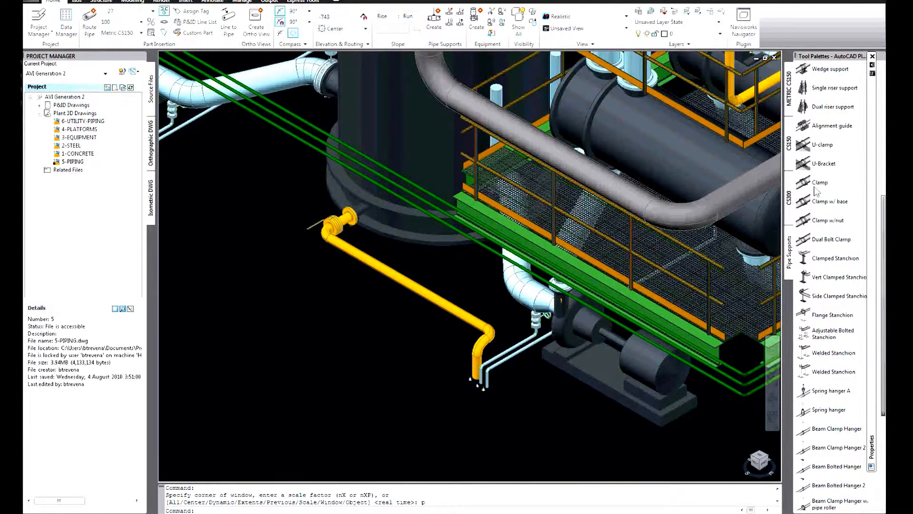
pyautogui.click(812, 148)
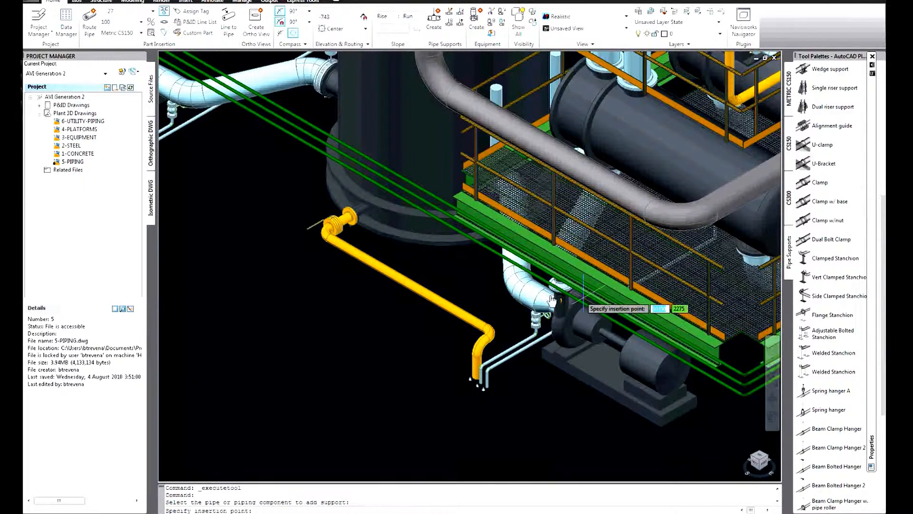
pyautogui.click(478, 326)
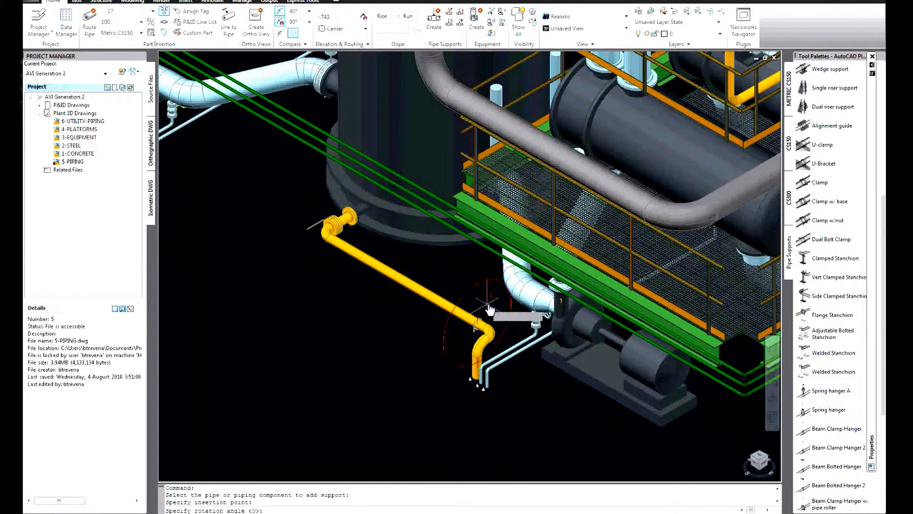
pyautogui.click(484, 297)
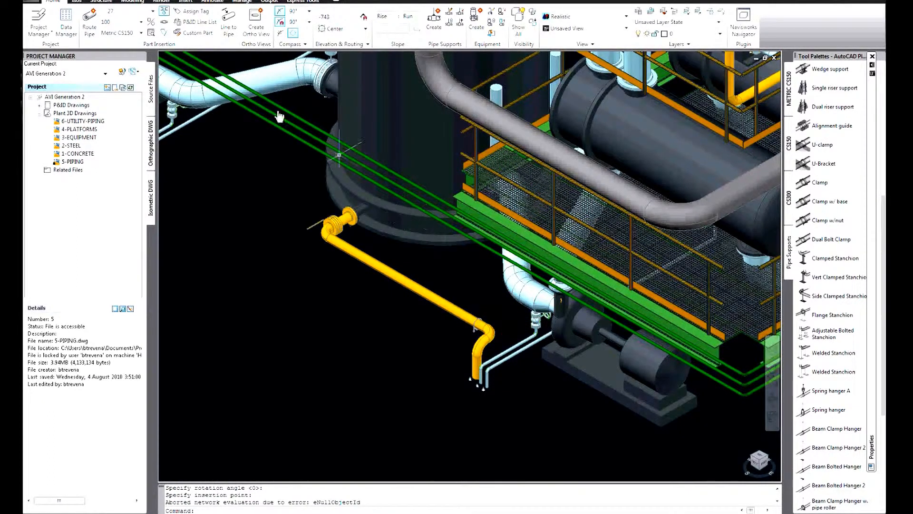
# Configure the structural member settings to the AS standard, shape type Equal Angles AS/NZS, size EA 75 x 75 x 10.
pyautogui.click(102, 2)
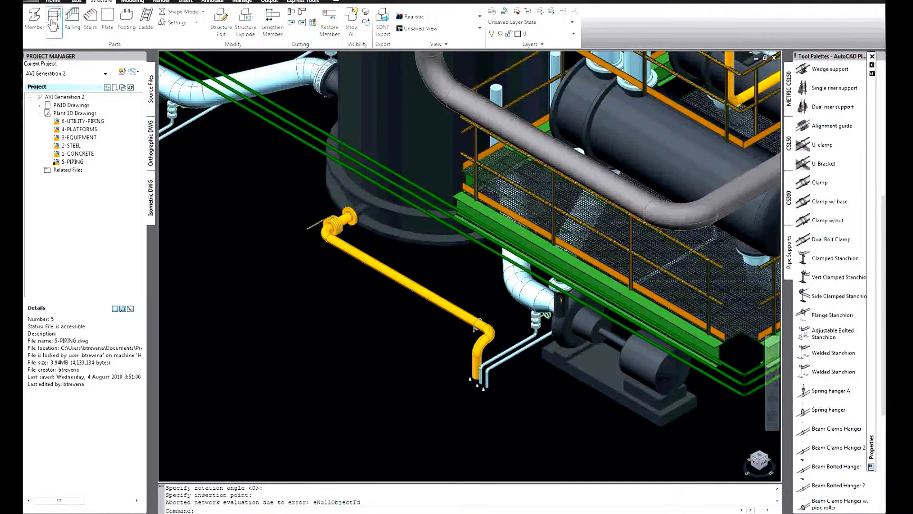
pyautogui.click(33, 24)
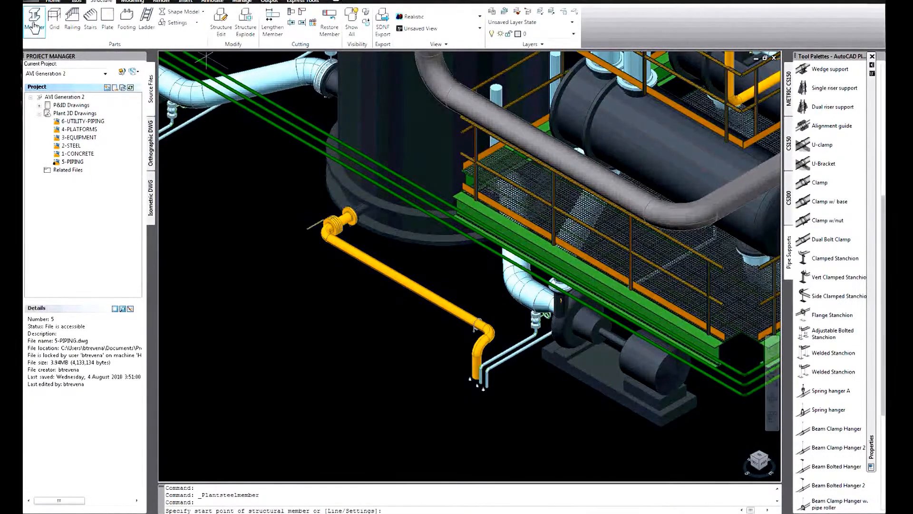
pyautogui.write('s')
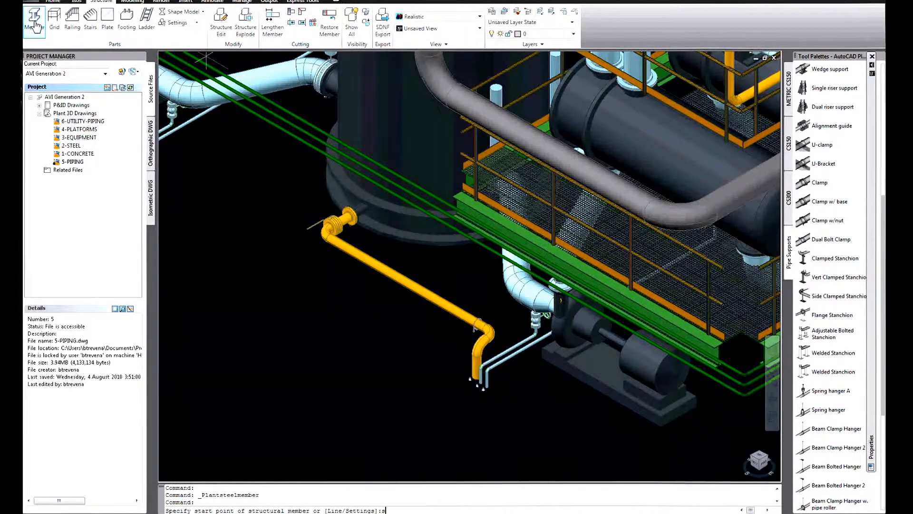
pyautogui.press('Return')
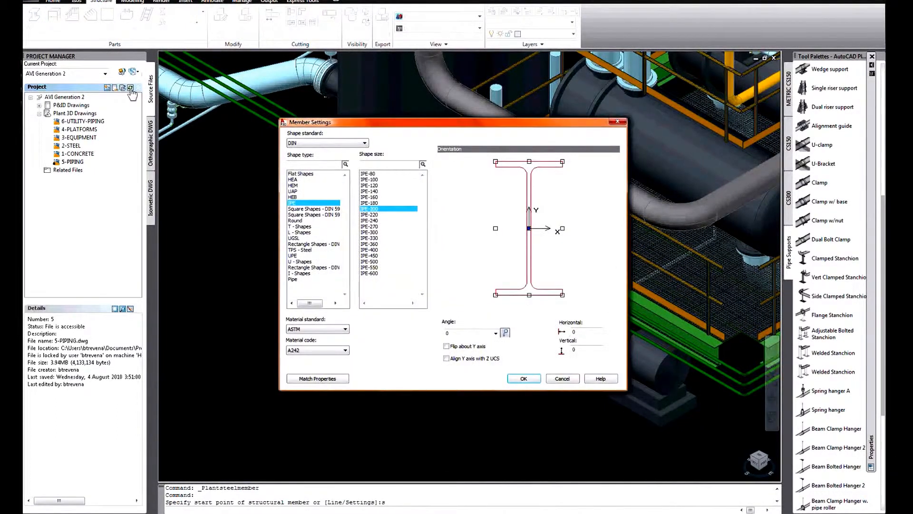
pyautogui.click(363, 144)
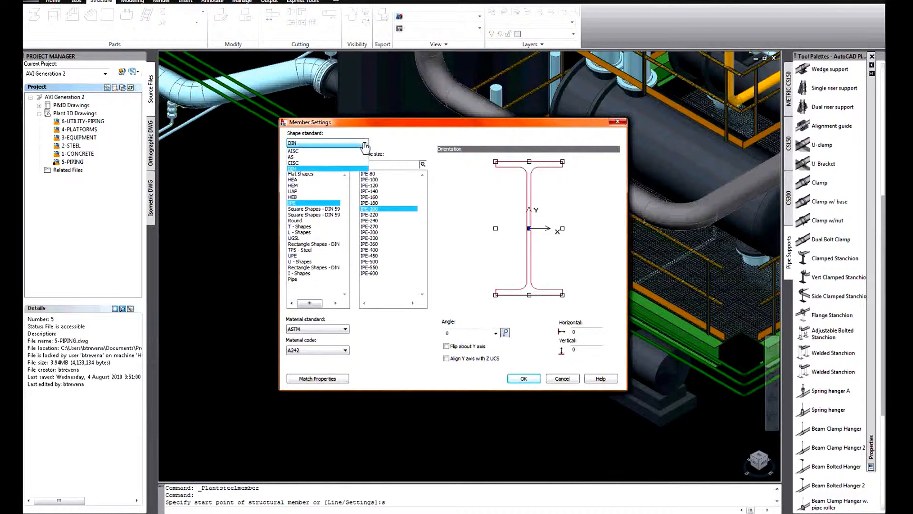
pyautogui.click(330, 157)
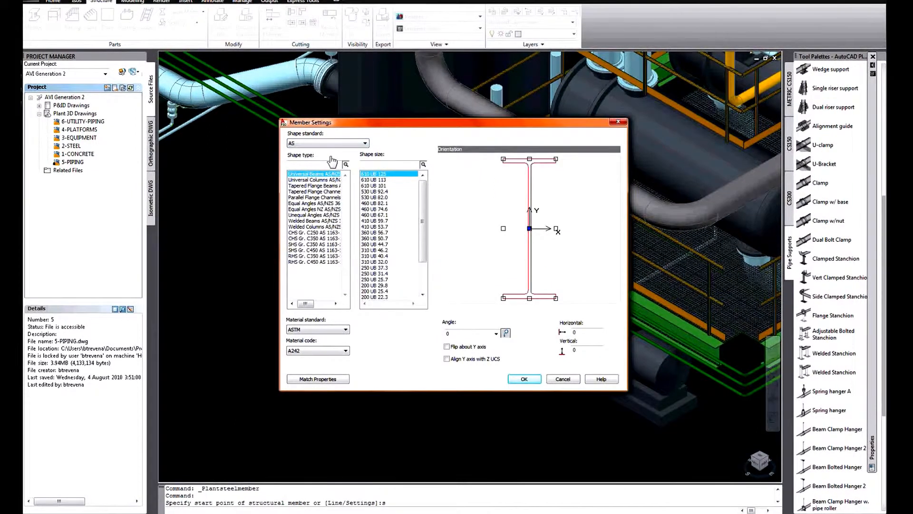
pyautogui.click(315, 203)
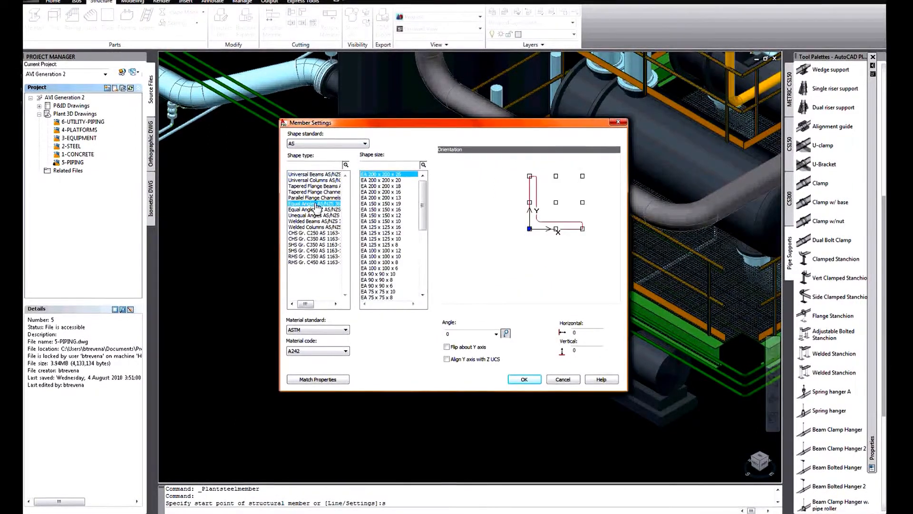
pyautogui.click(395, 299)
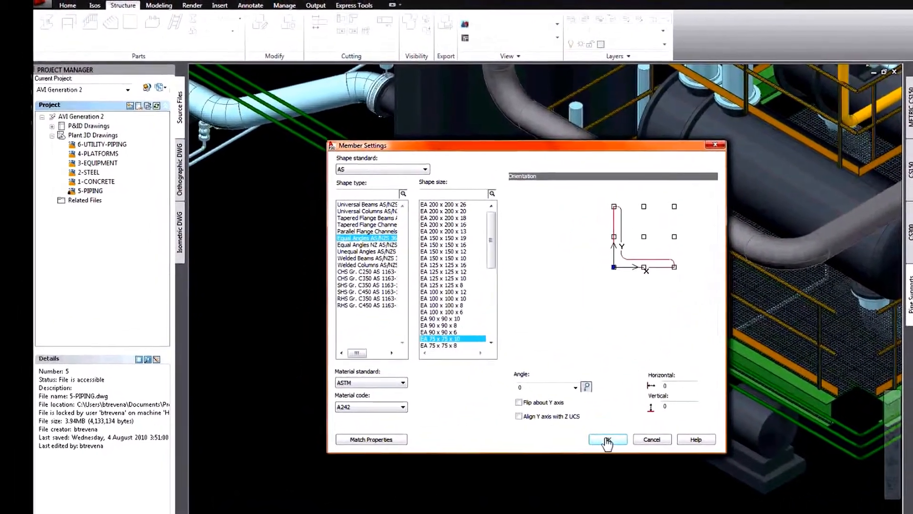
pyautogui.click(590, 427)
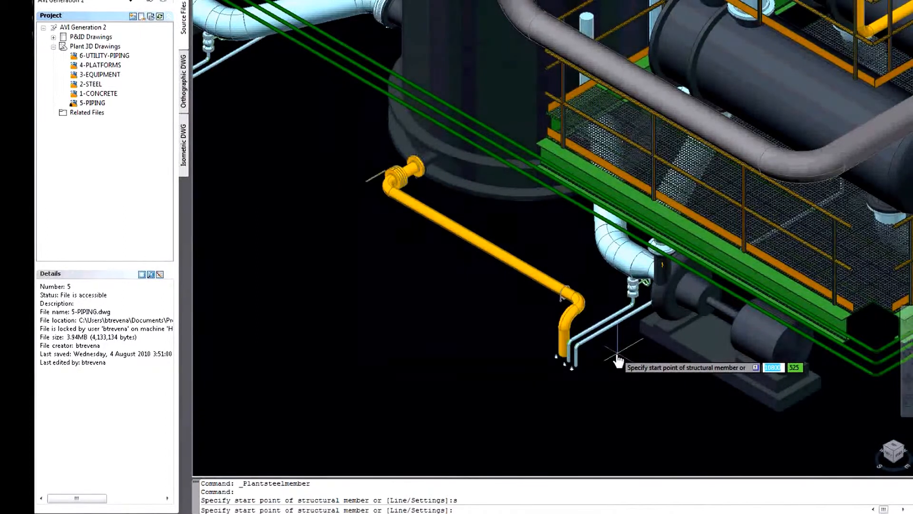
# Draw a horizontal steel angle outward from the U-clamp's base and a vertical one down from its outer end.
pyautogui.write("'z")
pyautogui.press('Return')
pyautogui.click(501, 266)
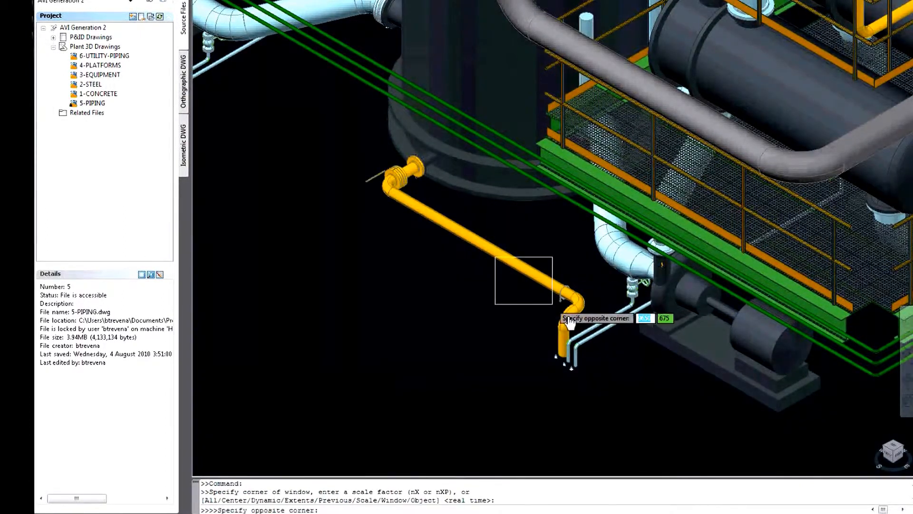
pyautogui.click(610, 345)
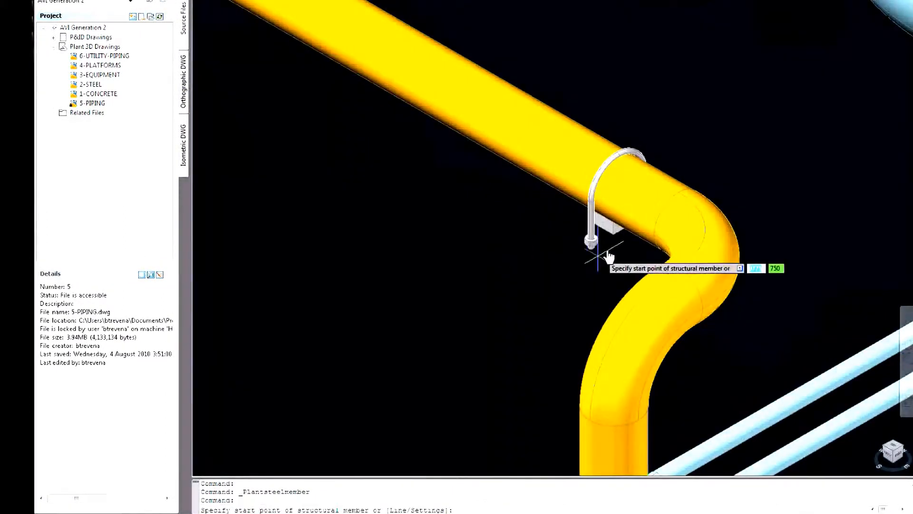
pyautogui.click(597, 225)
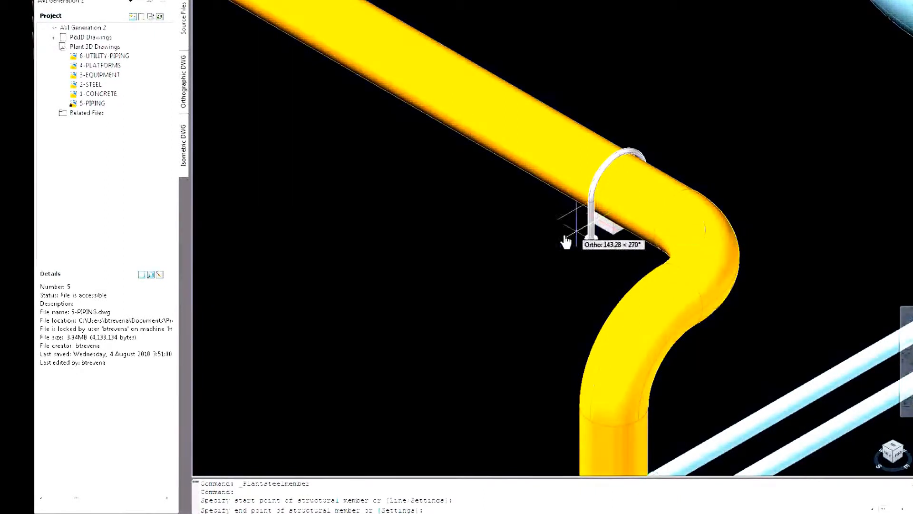
pyautogui.click(535, 253)
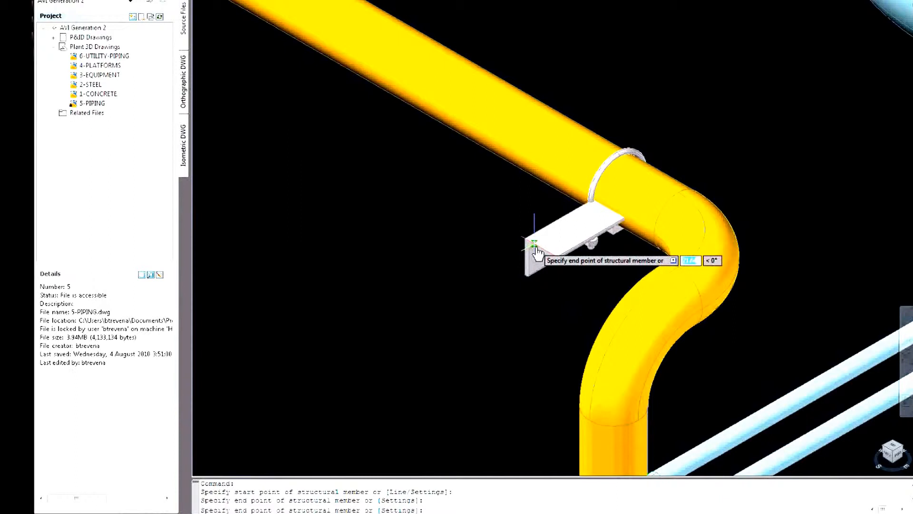
pyautogui.click(526, 341)
pyautogui.press('Return')
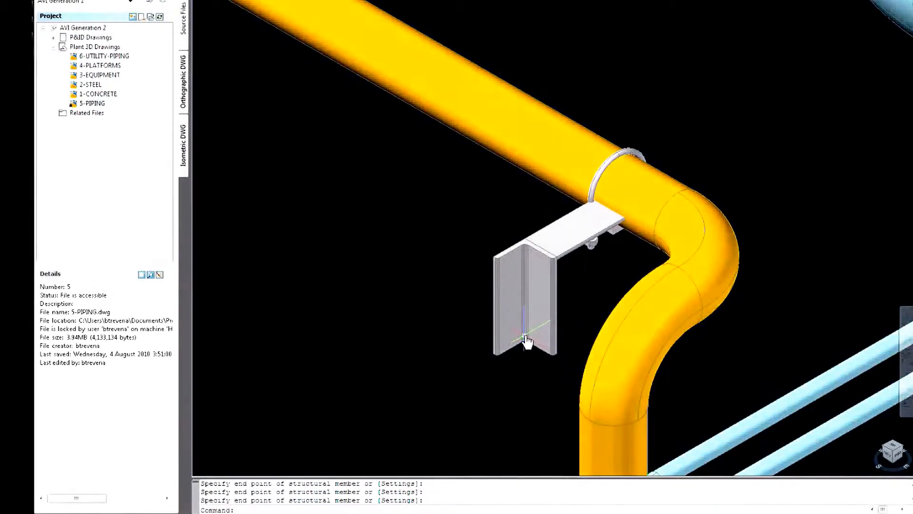
# Flip the vertical steel angle about its Y axis.
pyautogui.click(526, 341)
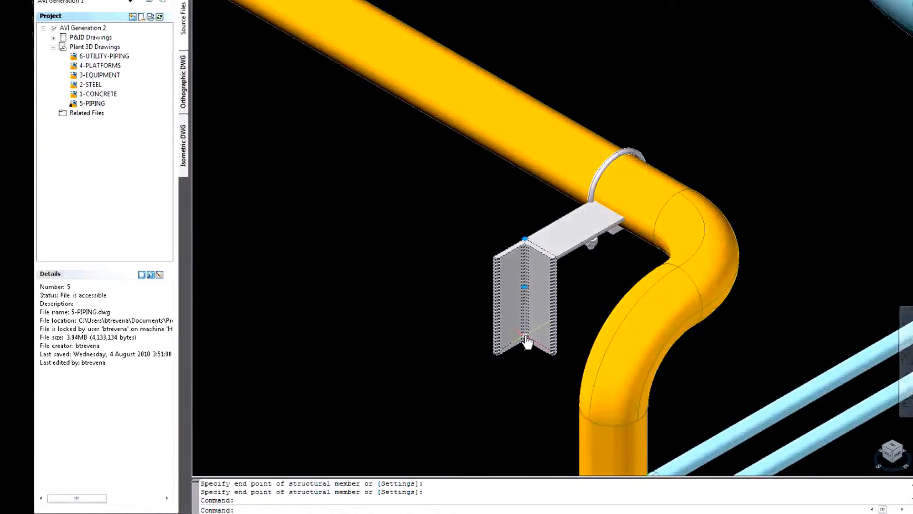
pyautogui.rightClick(525, 340)
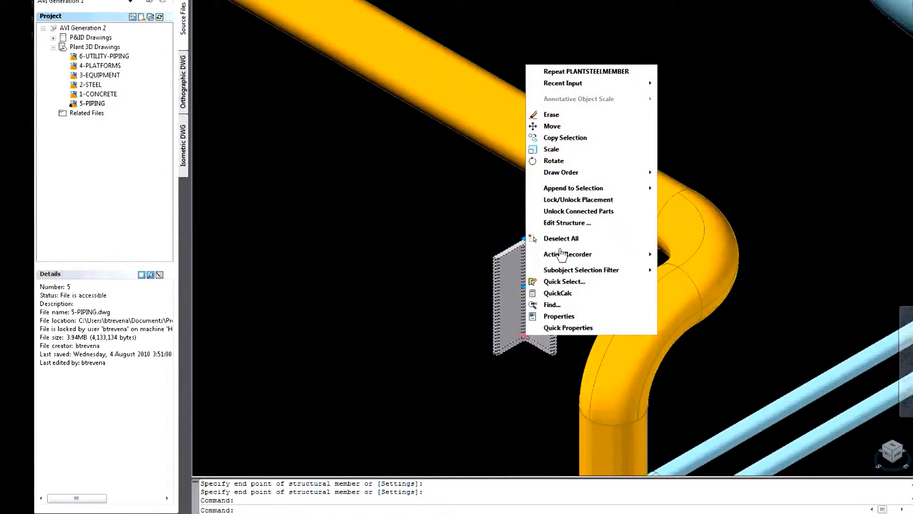
pyautogui.click(576, 223)
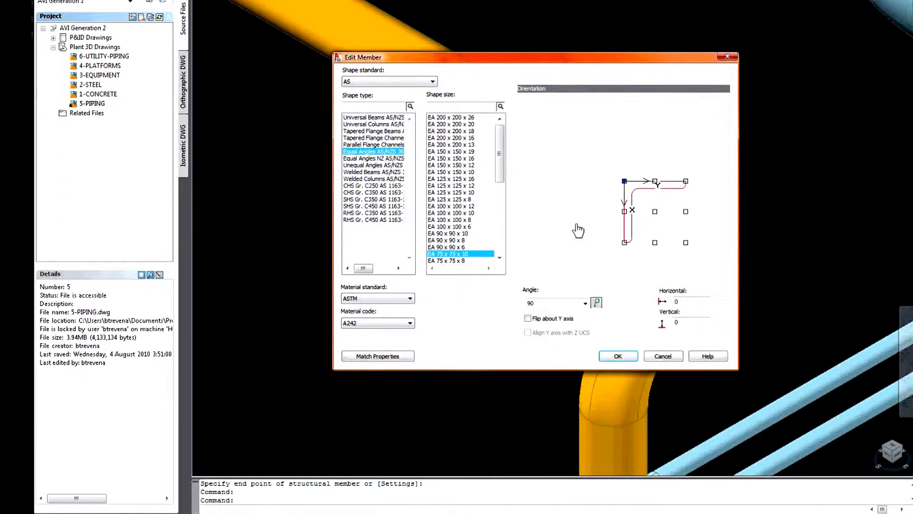
pyautogui.click(528, 319)
pyautogui.click(614, 356)
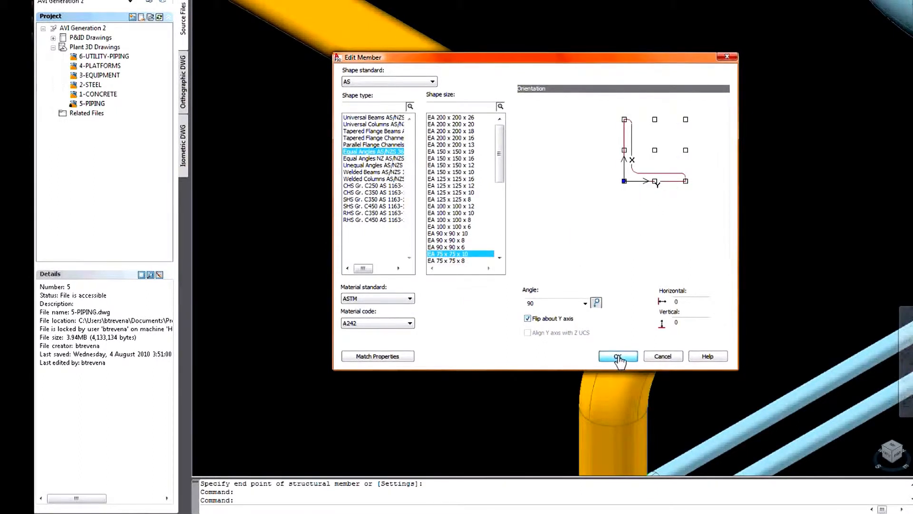
# Move both steel angles straight down so the horizontal one sits below the U-clamp's nuts.
pyautogui.write('m')
pyautogui.press('Return')
pyautogui.click(540, 218)
pyautogui.click(512, 271)
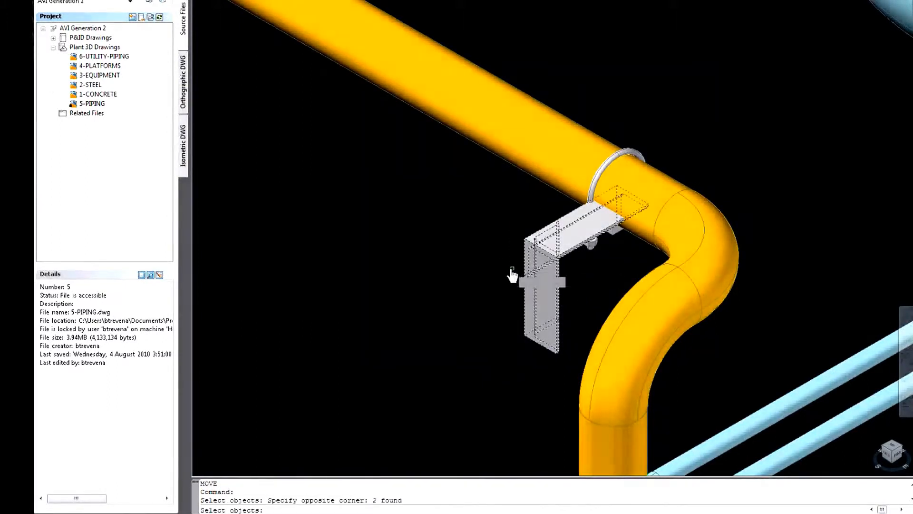
pyautogui.press('Return')
pyautogui.click(460, 226)
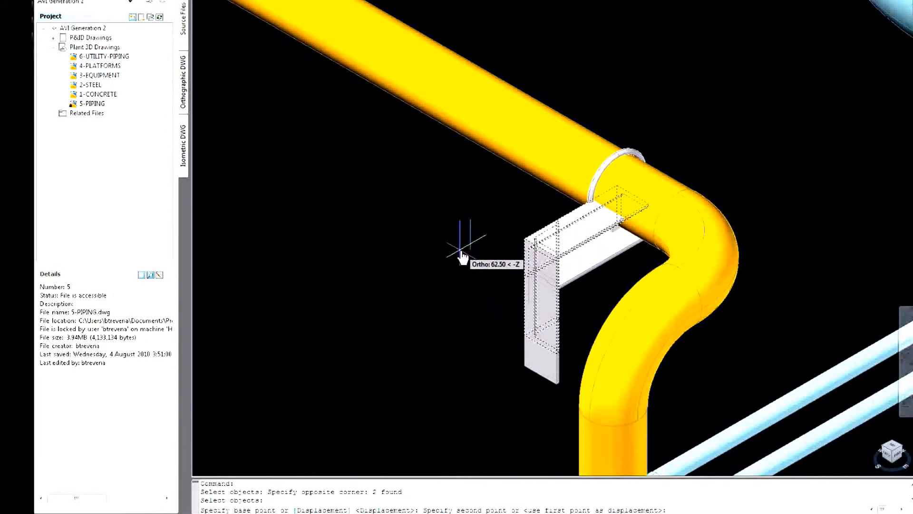
pyautogui.click(460, 257)
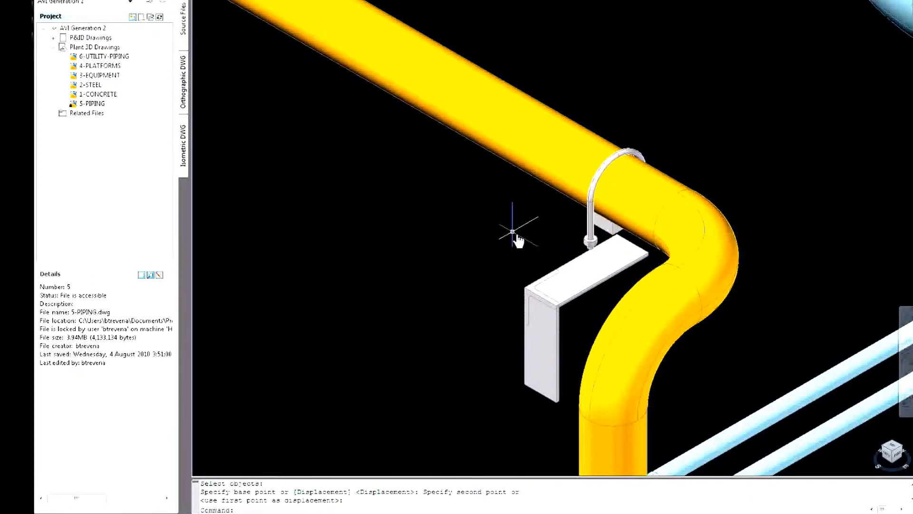
# Stretch the inner end of the horizontal steel angle under the yellow pipe to beyond its far side.
pyautogui.click(633, 254)
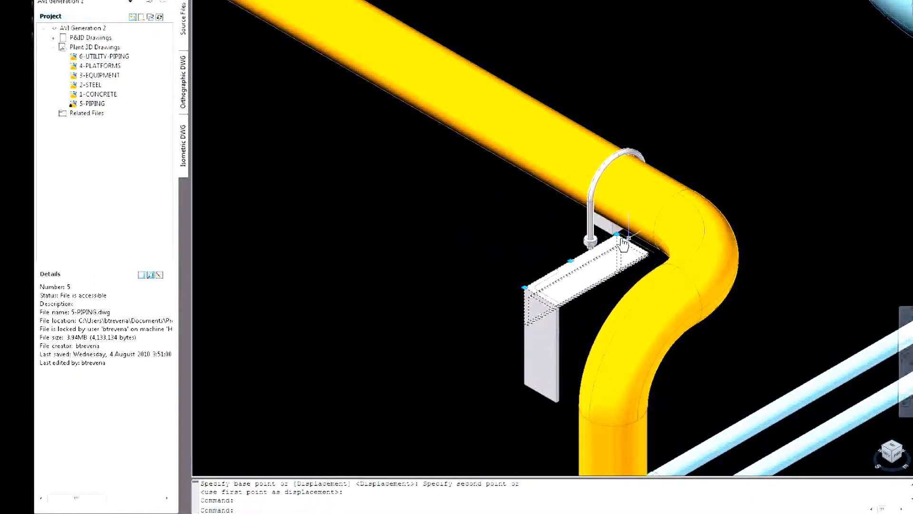
pyautogui.click(617, 234)
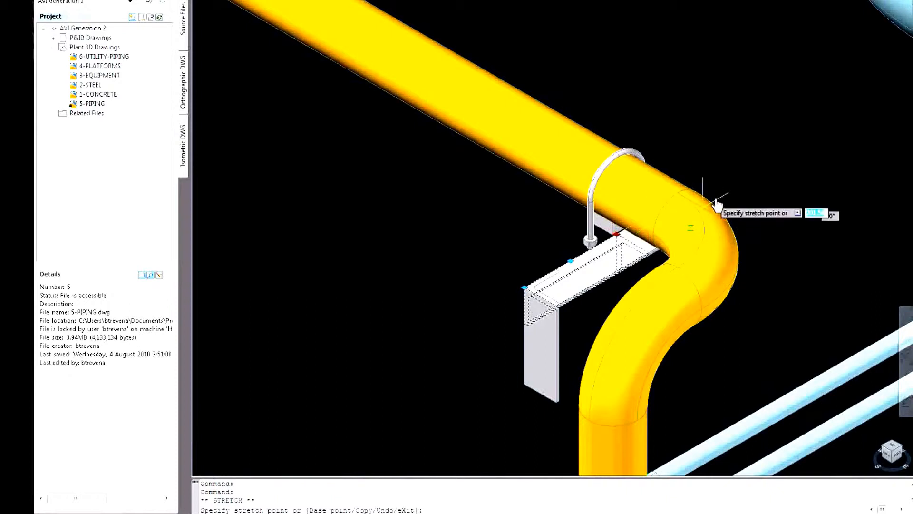
pyautogui.click(733, 193)
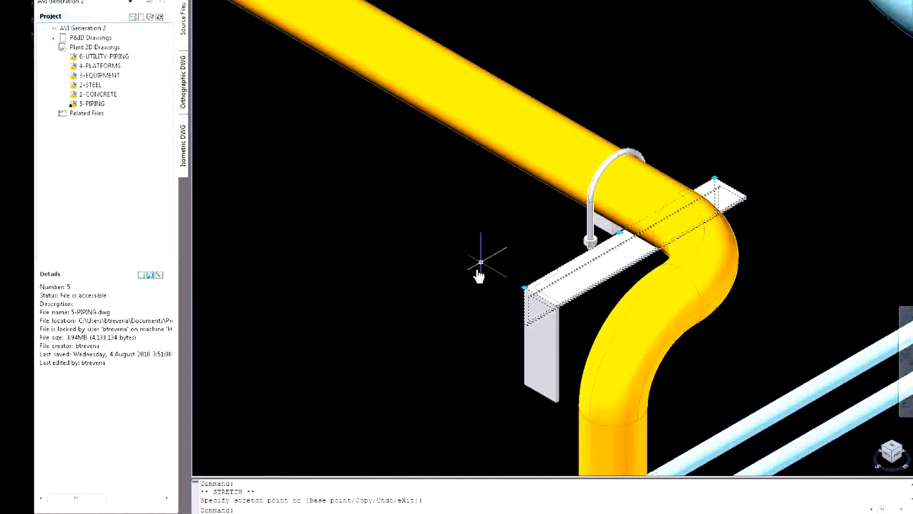
pyautogui.press('Escape')
# Move both steel angles parallel to the pipe, away from the elbow, to line up beneath the U-clamp.
pyautogui.write('m')
pyautogui.press('Return')
pyautogui.click(554, 256)
pyautogui.click(494, 318)
pyautogui.press('Return')
pyautogui.click(491, 267)
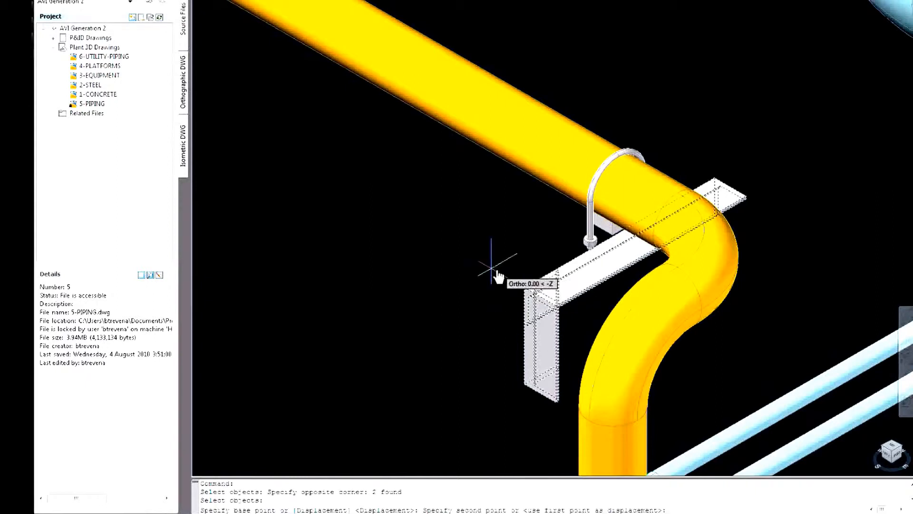
pyautogui.click(478, 261)
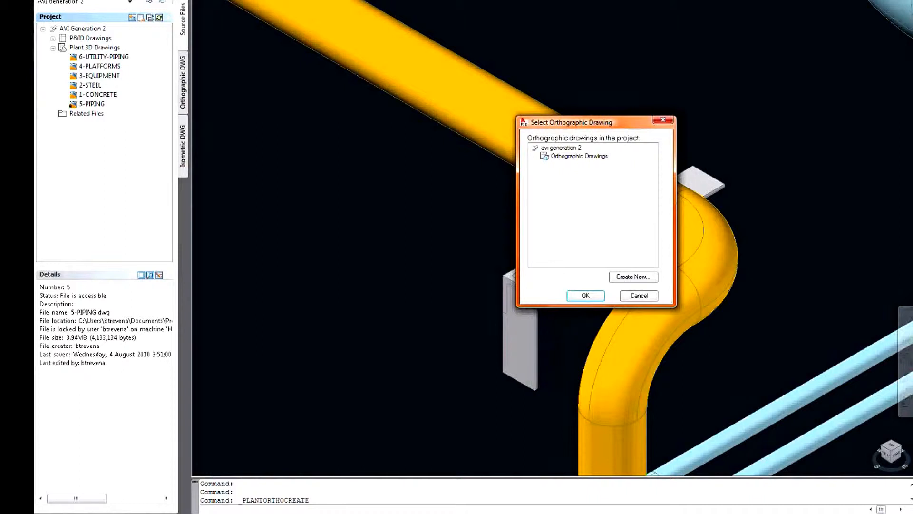
# Create a new orthographic drawing named 100-PLAN under Orthographic Drawings in the project.
pyautogui.click(561, 158)
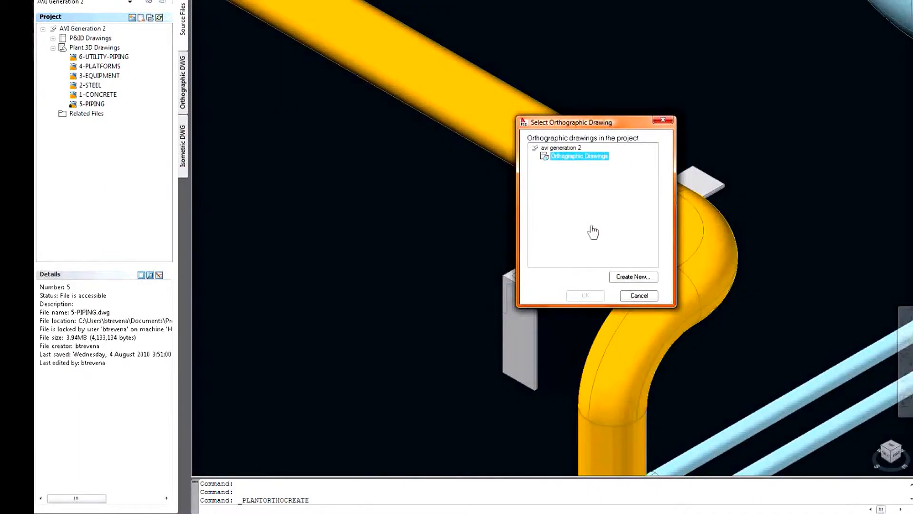
pyautogui.click(633, 277)
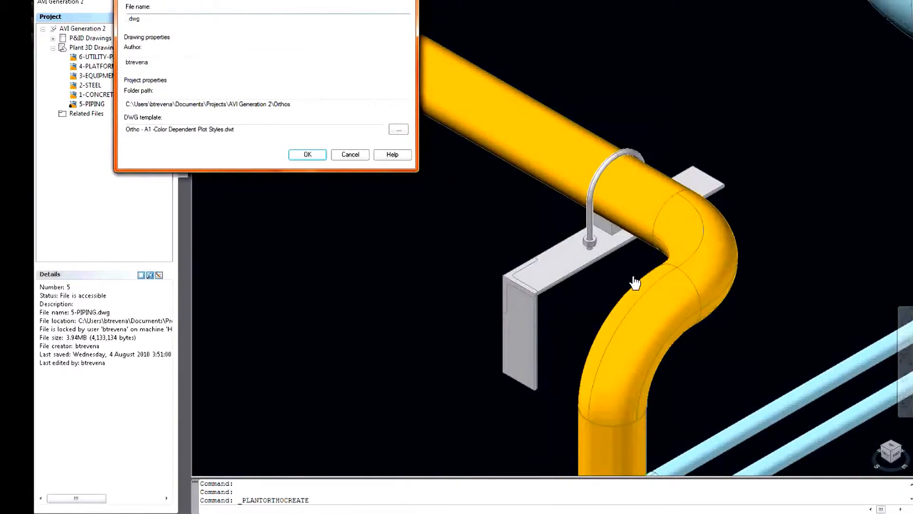
pyautogui.write('100-PLAN')
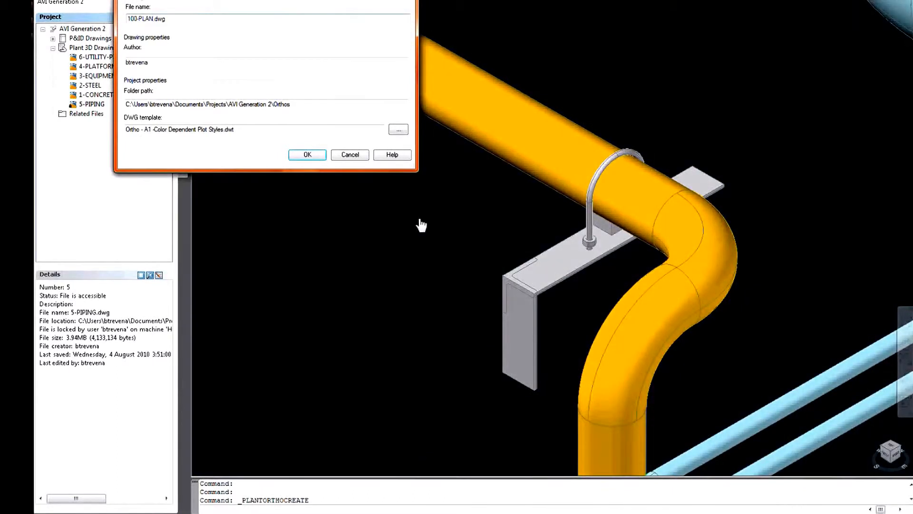
pyautogui.click(307, 155)
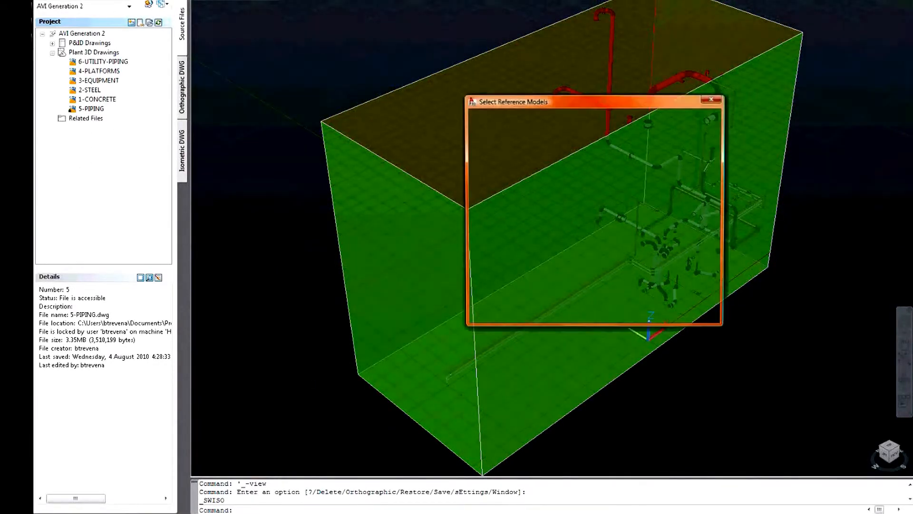
# Include the utility piping, platforms, equipment, steel and concrete models in the ortho view and place the 1:100 top view on the sheet's upper area.
pyautogui.click(478, 138)
pyautogui.click(478, 146)
pyautogui.click(478, 154)
pyautogui.click(478, 163)
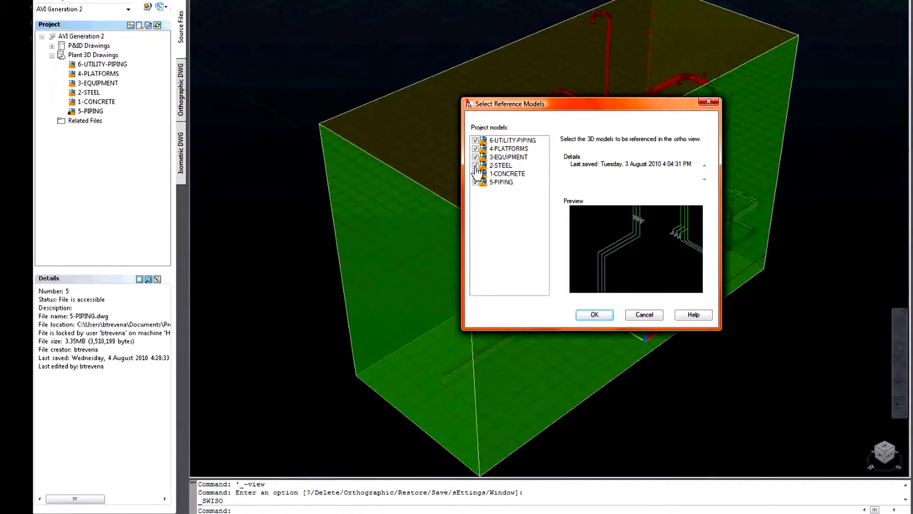
pyautogui.click(475, 173)
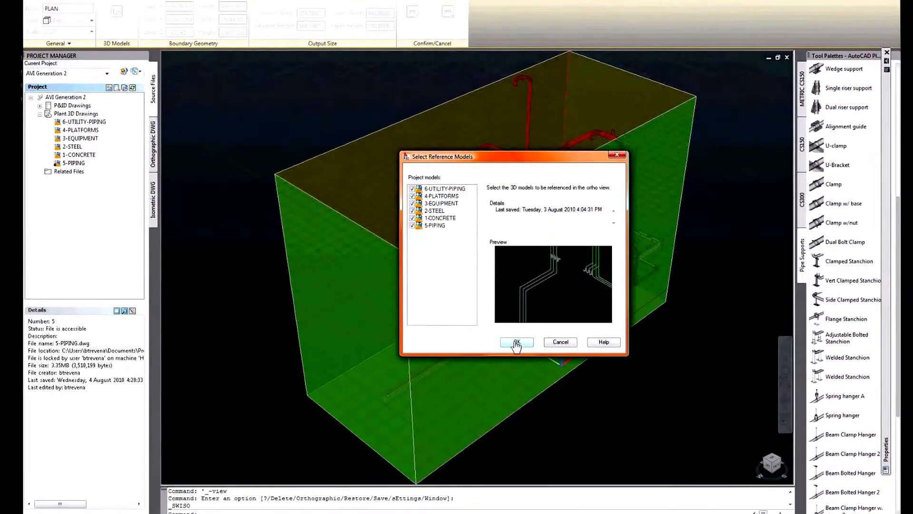
pyautogui.click(516, 343)
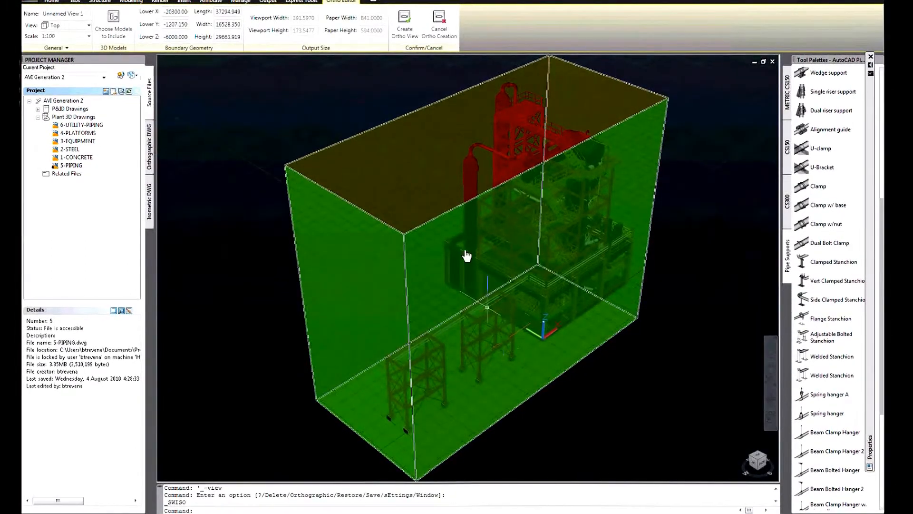
pyautogui.click(404, 32)
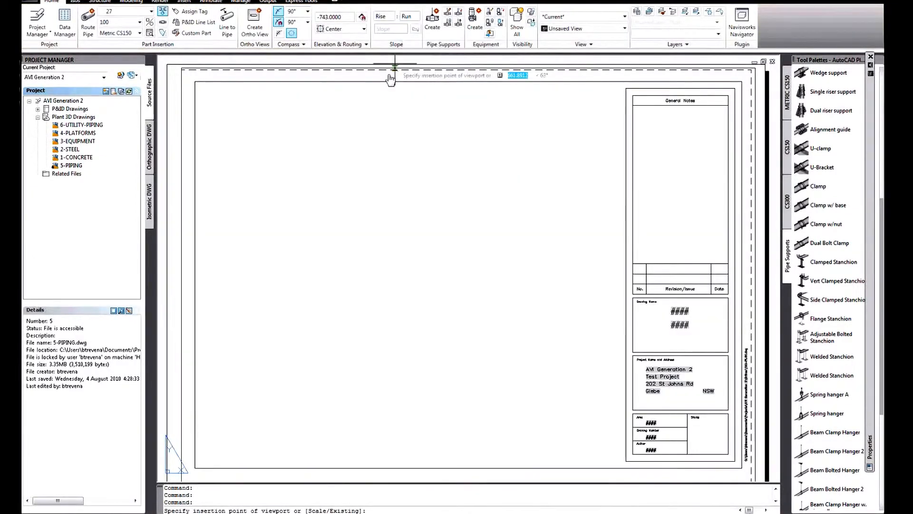
pyautogui.click(274, 223)
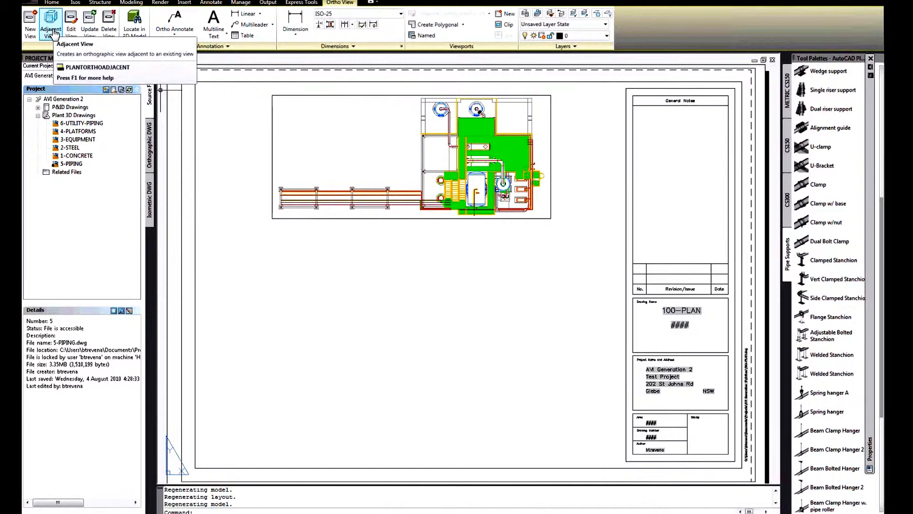
# Create an adjacent Front view of the plan view, name it ELEVATION and place it on the sheet directly below the plan.
pyautogui.click(54, 33)
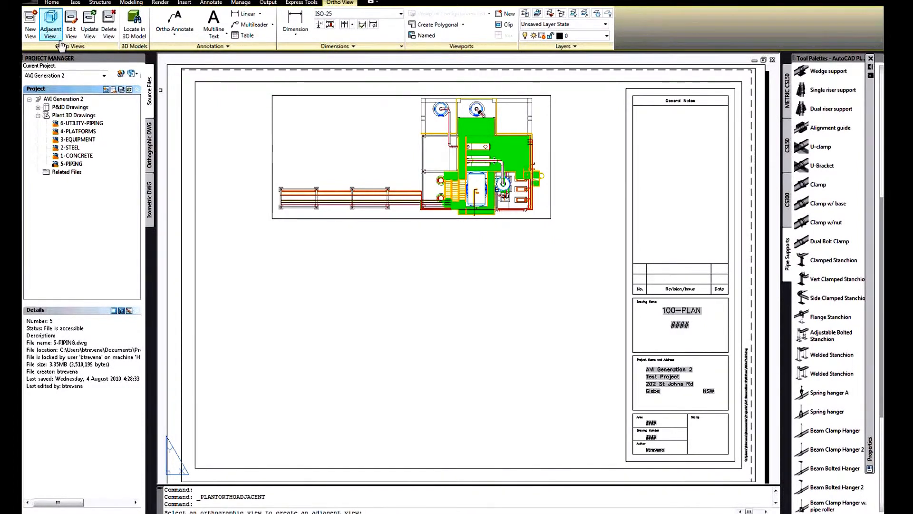
pyautogui.click(315, 220)
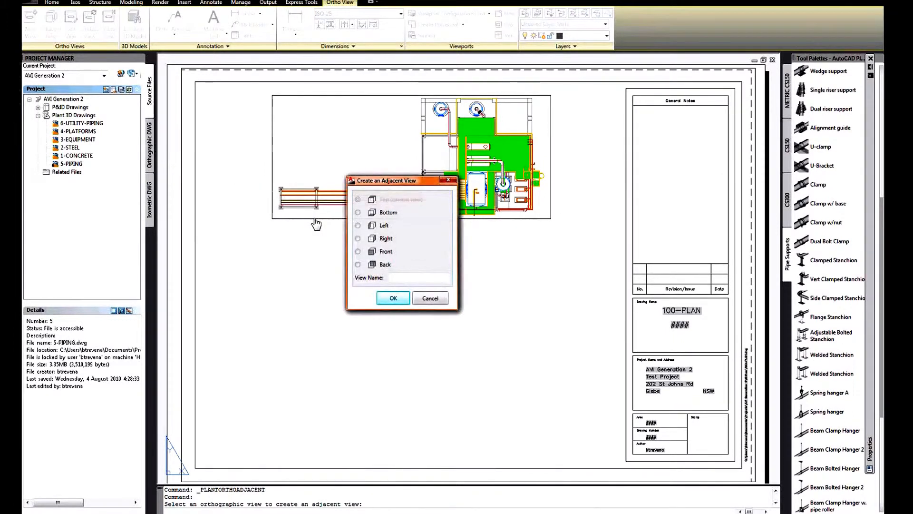
pyautogui.click(357, 251)
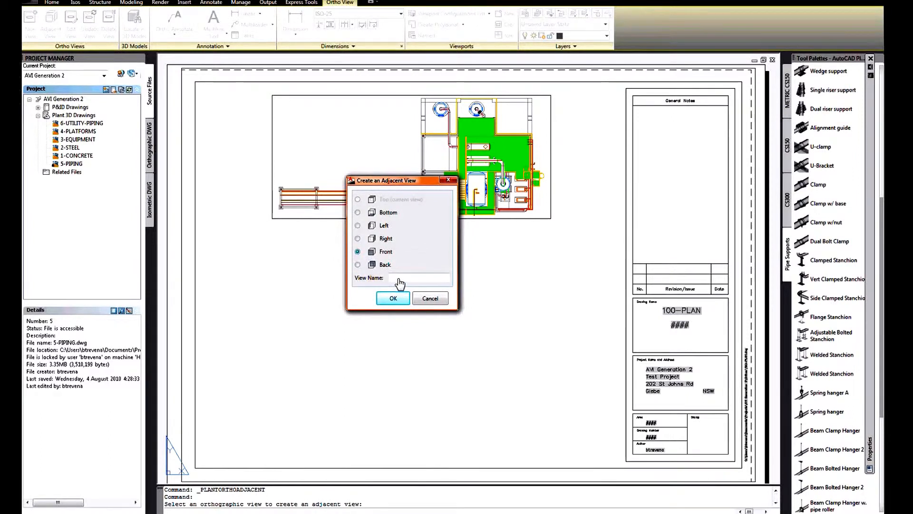
pyautogui.click(399, 281)
pyautogui.write('ELEVATION')
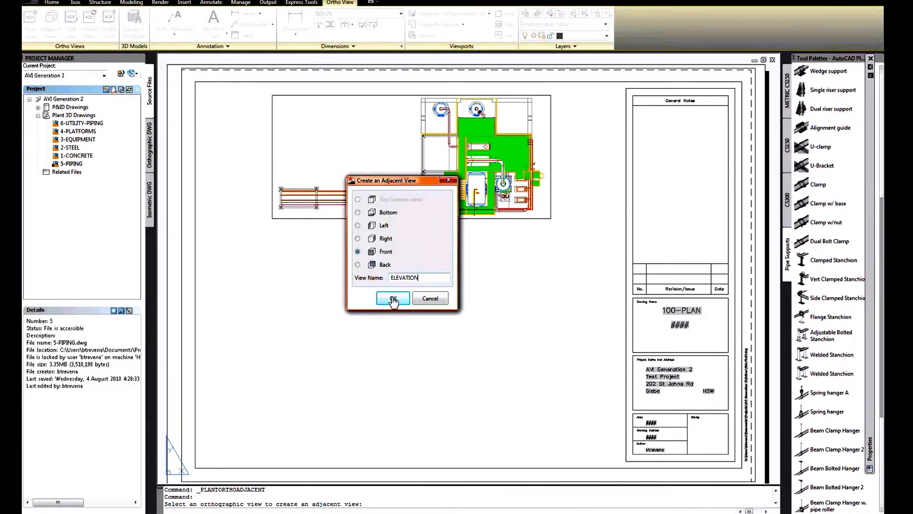
pyautogui.click(393, 299)
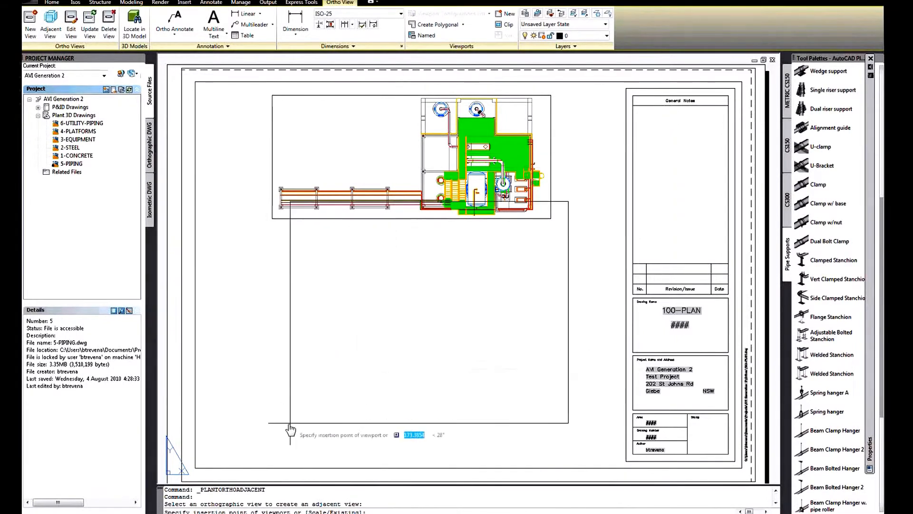
pyautogui.click(273, 458)
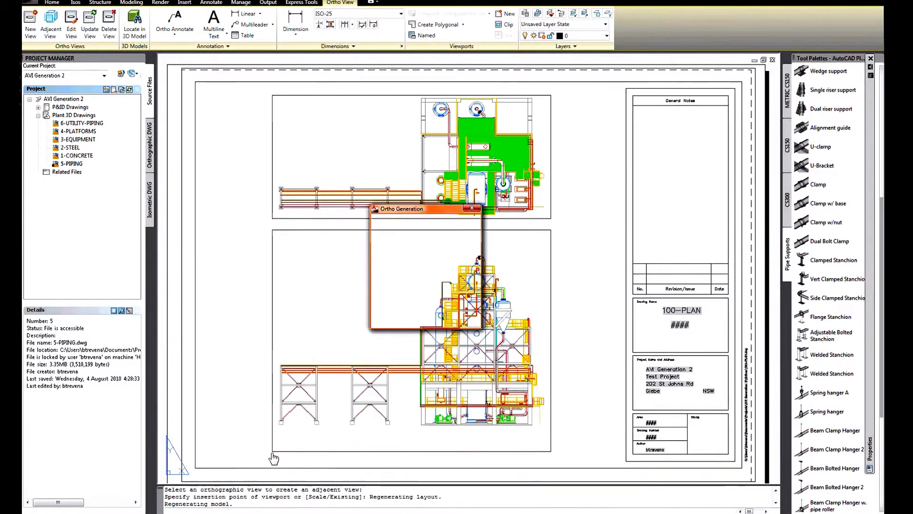
# Tag the blue conical-bottomed vessel in the elevation with the Equipment Annotation style, placing the tag on the vessel with object snap off.
pyautogui.click(176, 22)
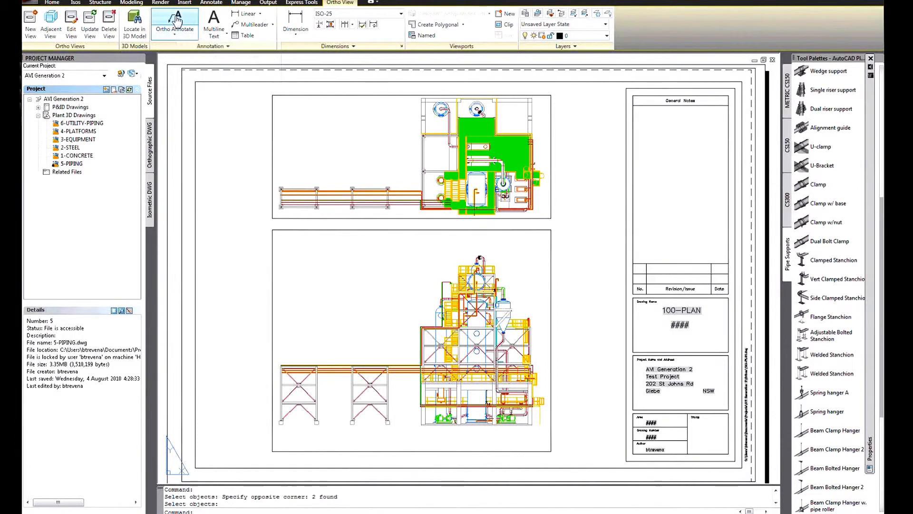
pyautogui.click(511, 308)
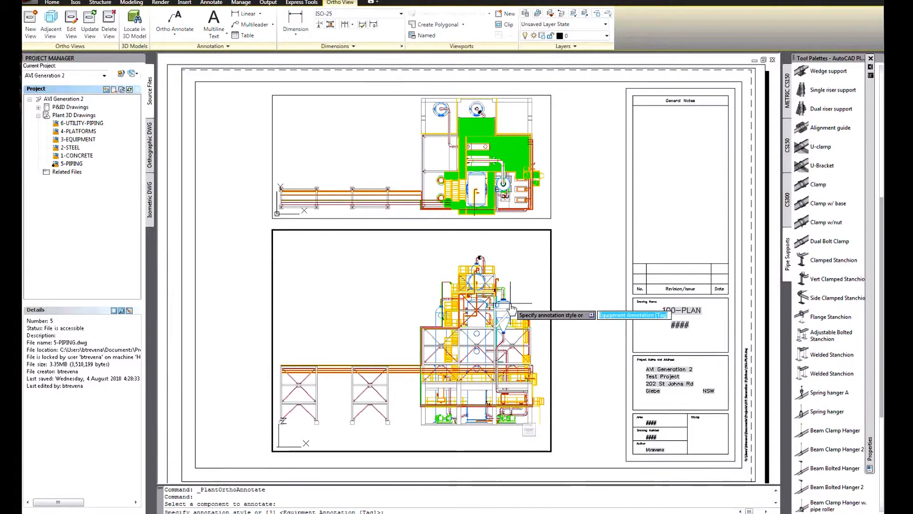
pyautogui.press('Return')
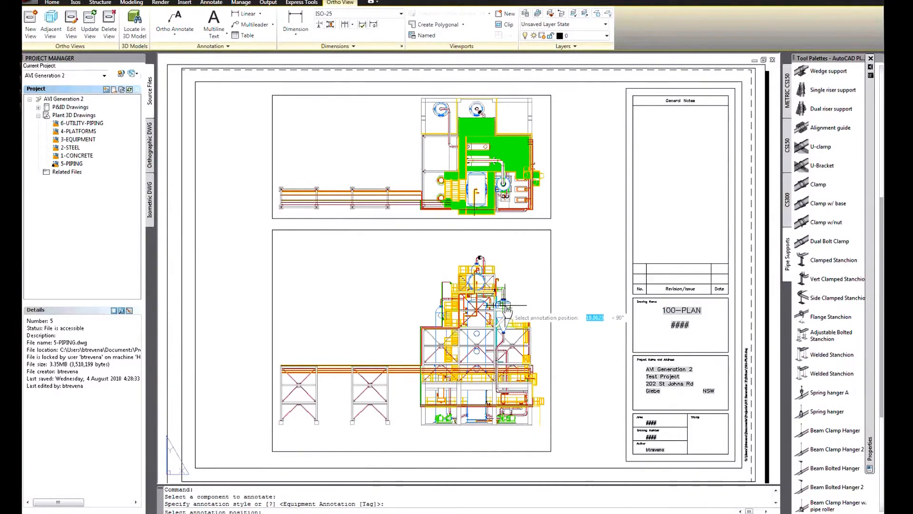
pyautogui.press('F3')
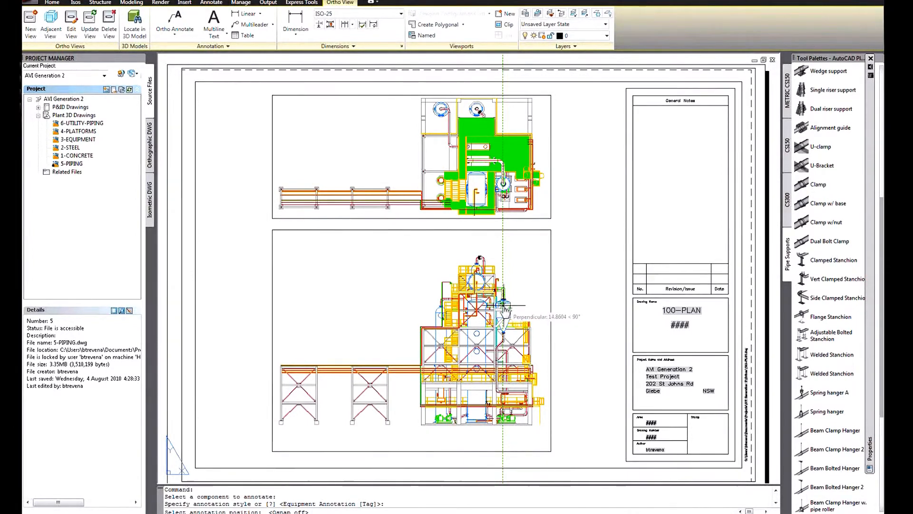
pyautogui.click(504, 308)
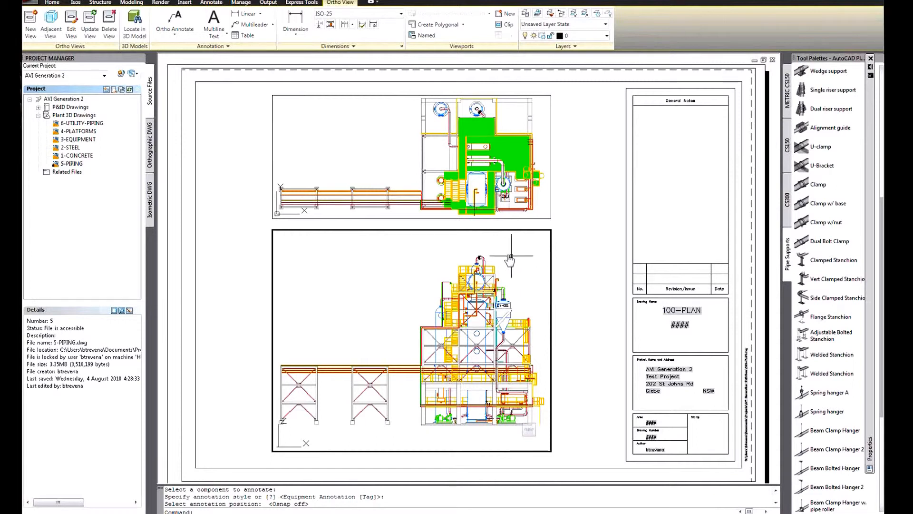
# Annotate the pipe elbow at the top of the tower in the elevation with the Full Line Number Callout, placed just above it.
pyautogui.press('Return')
pyautogui.click(483, 258)
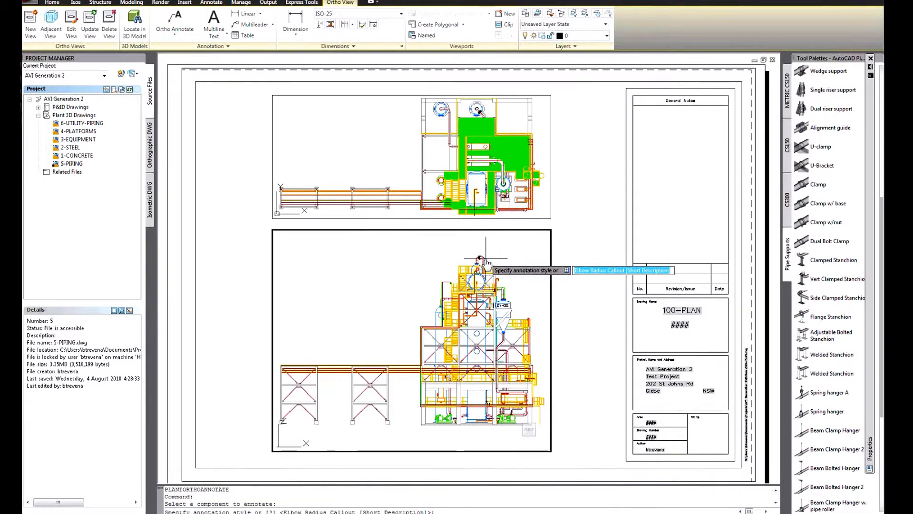
pyautogui.write('f')
pyautogui.press('Return')
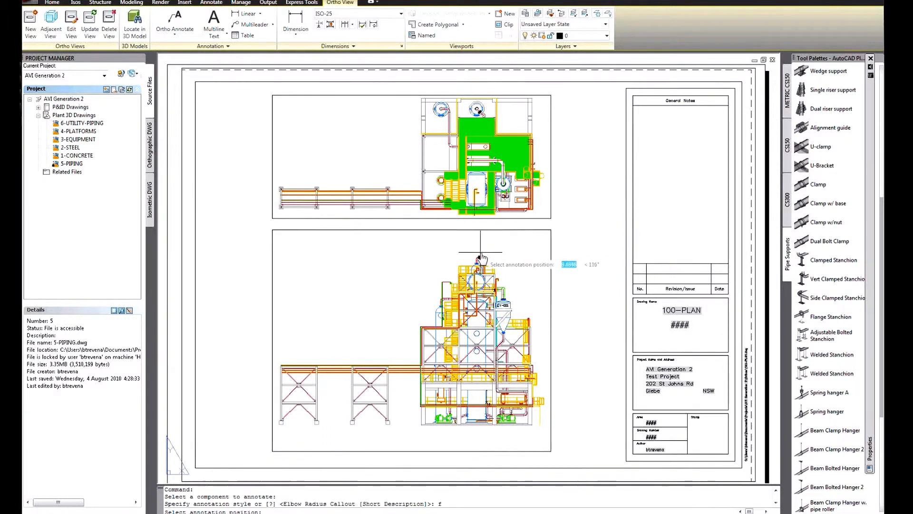
pyautogui.click(481, 256)
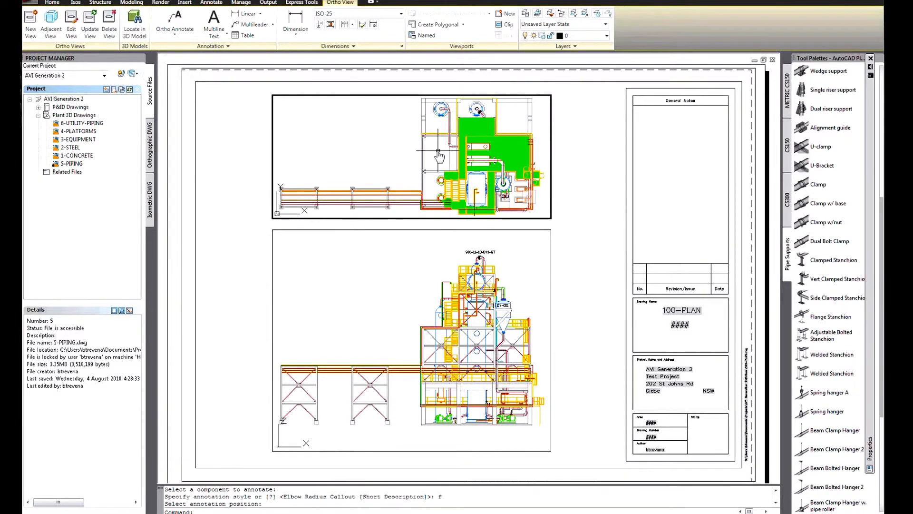
# Add a Full Line Number Callout along the pipe running down from the upper-left vessel in the plan view, and return to paper space.
pyautogui.press('Return')
pyautogui.click(449, 129)
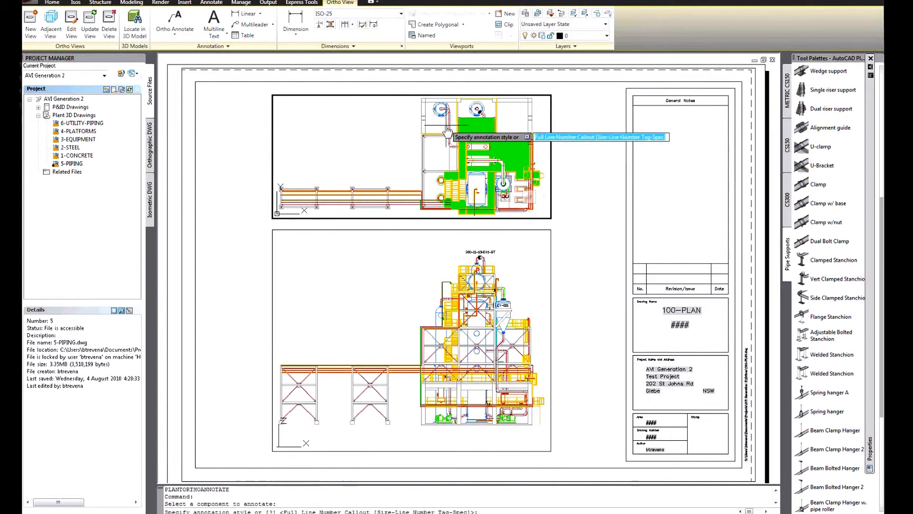
pyautogui.write('f')
pyautogui.press('Return')
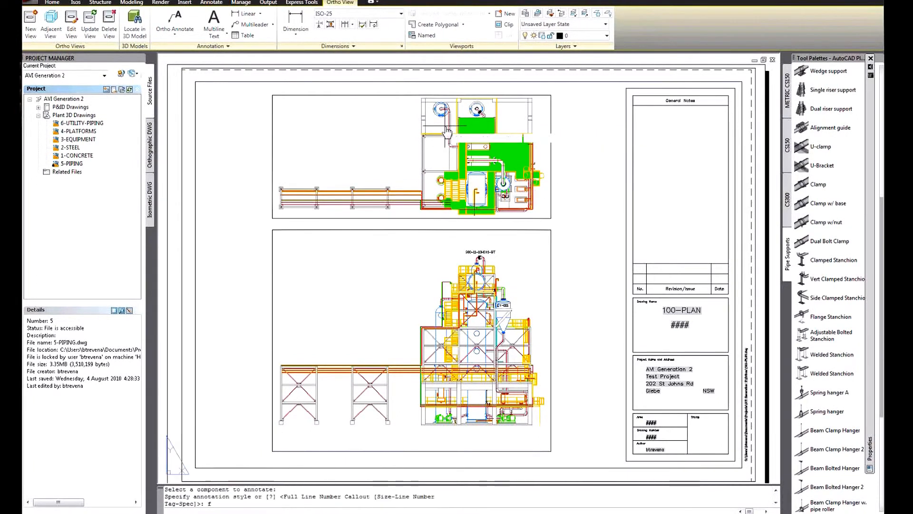
pyautogui.click(446, 135)
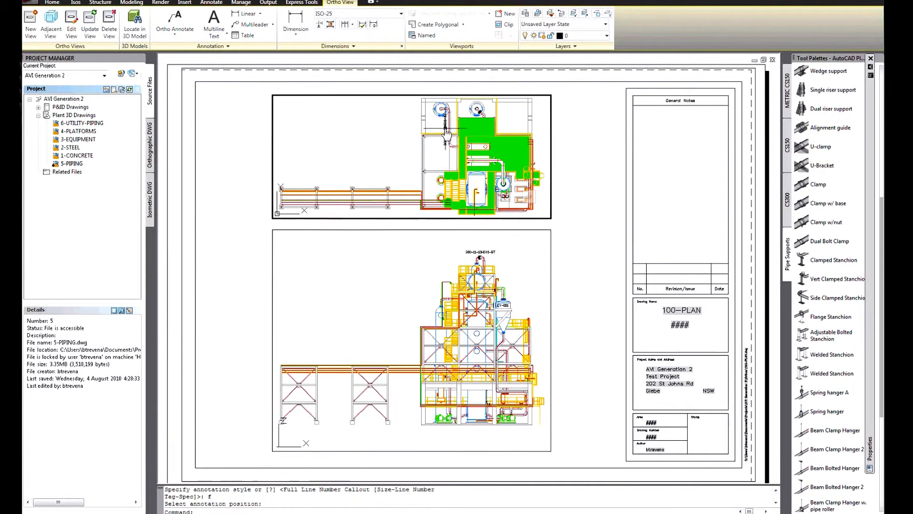
pyautogui.doubleClick(577, 233)
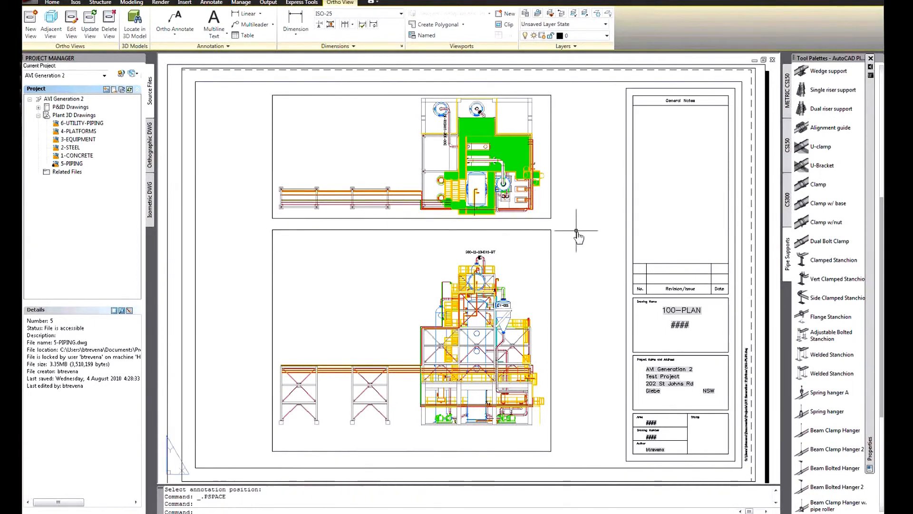